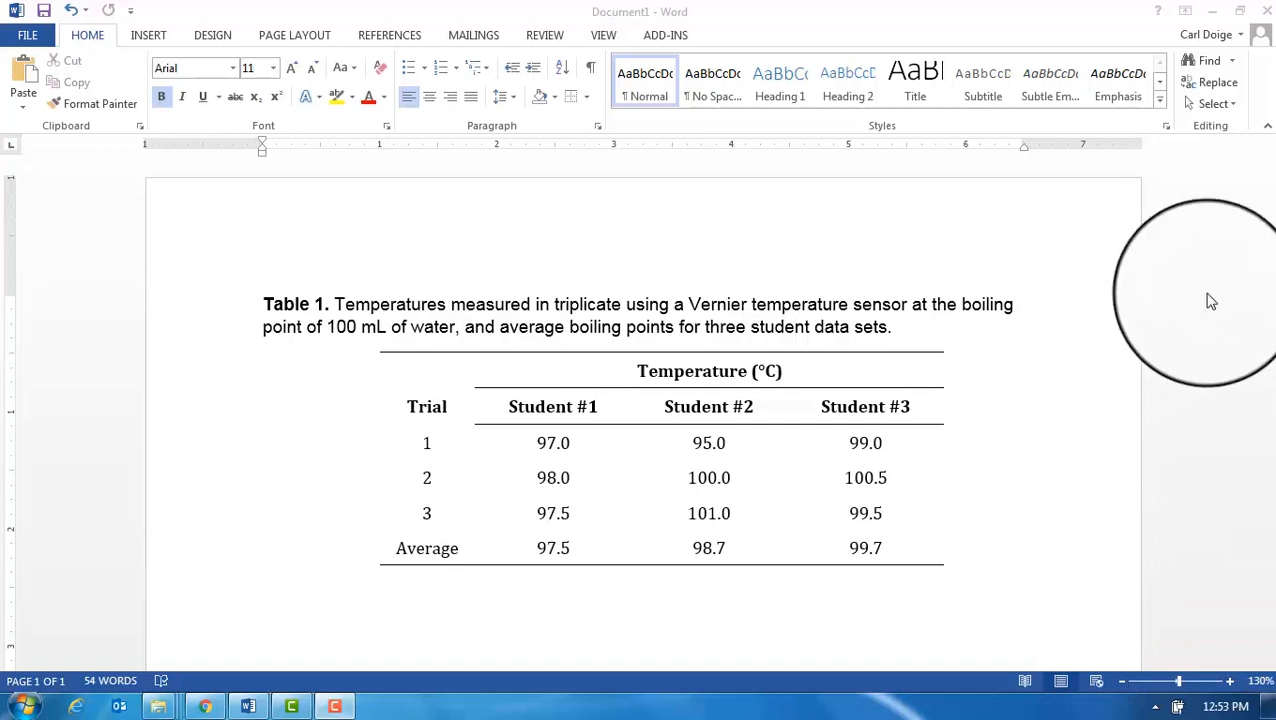
- Insert a table with 4 columns and 6 rows below the existing Table 1
{"action": "left_click", "coordinate": [1085, 293]}
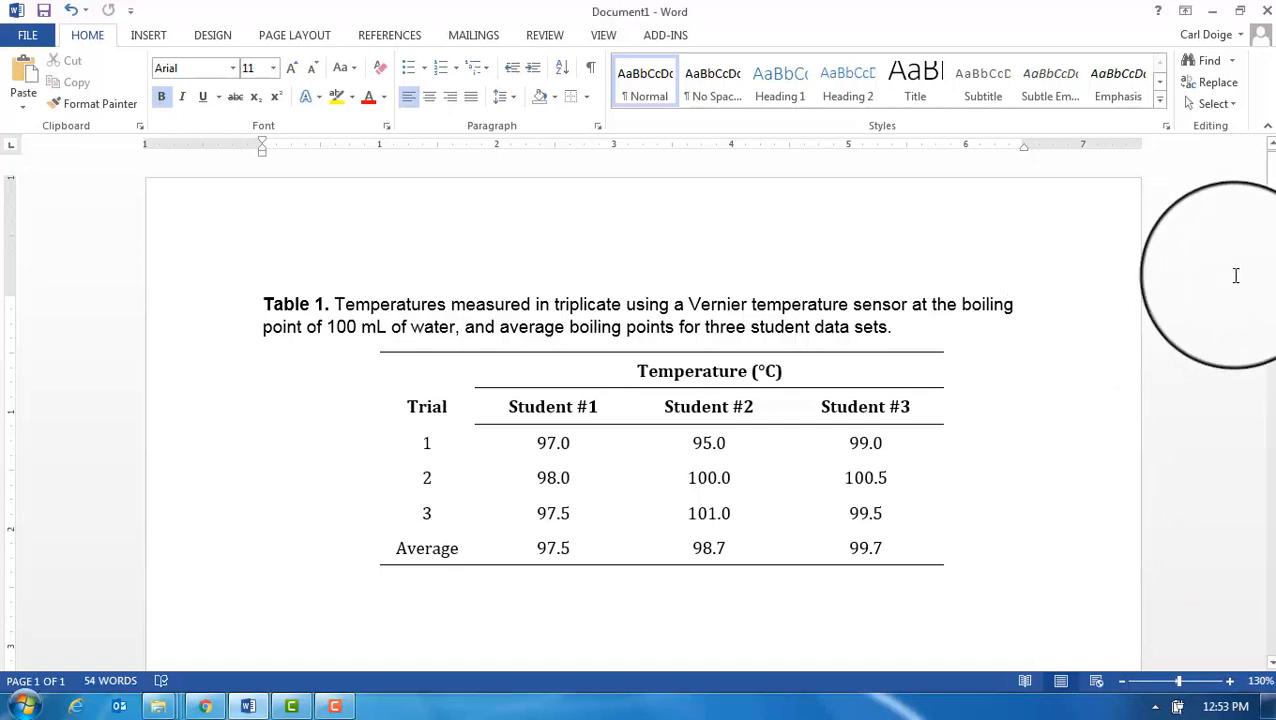
{"action": "scroll", "coordinate": [1266, 292], "scroll_direction": "down", "scroll_amount": 2}
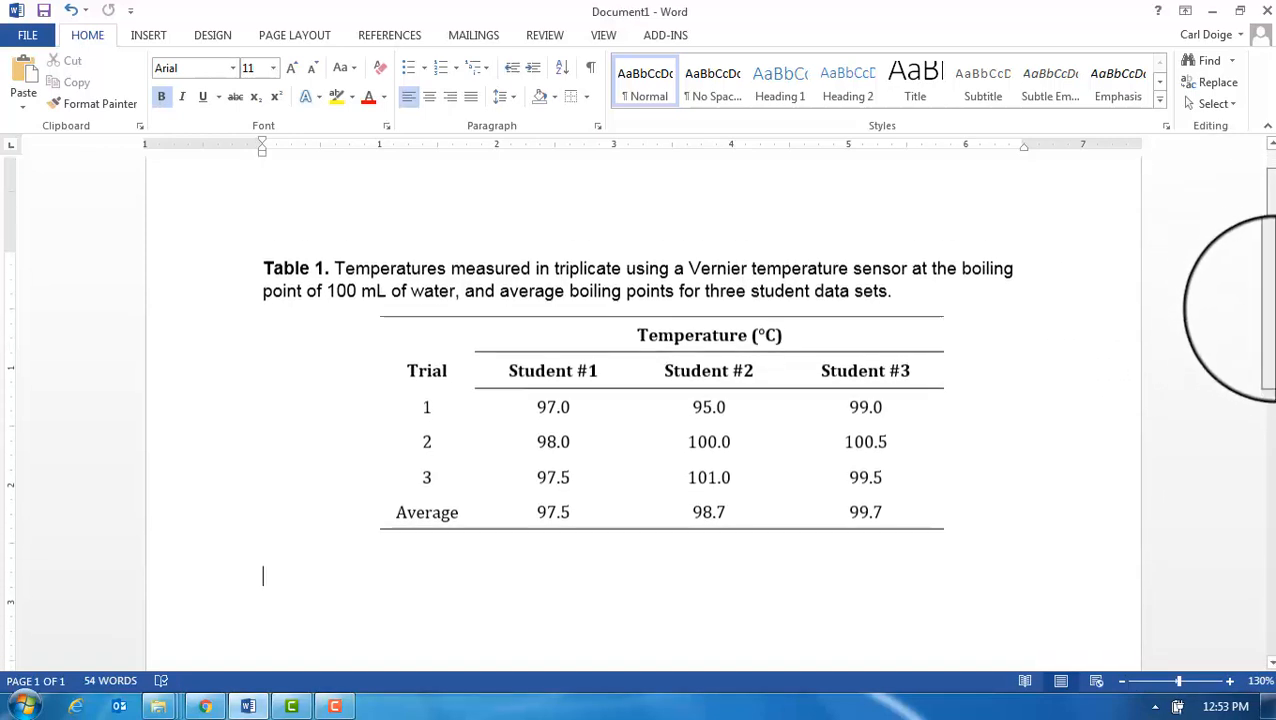
{"action": "scroll", "coordinate": [1266, 305], "scroll_direction": "down", "scroll_amount": 3}
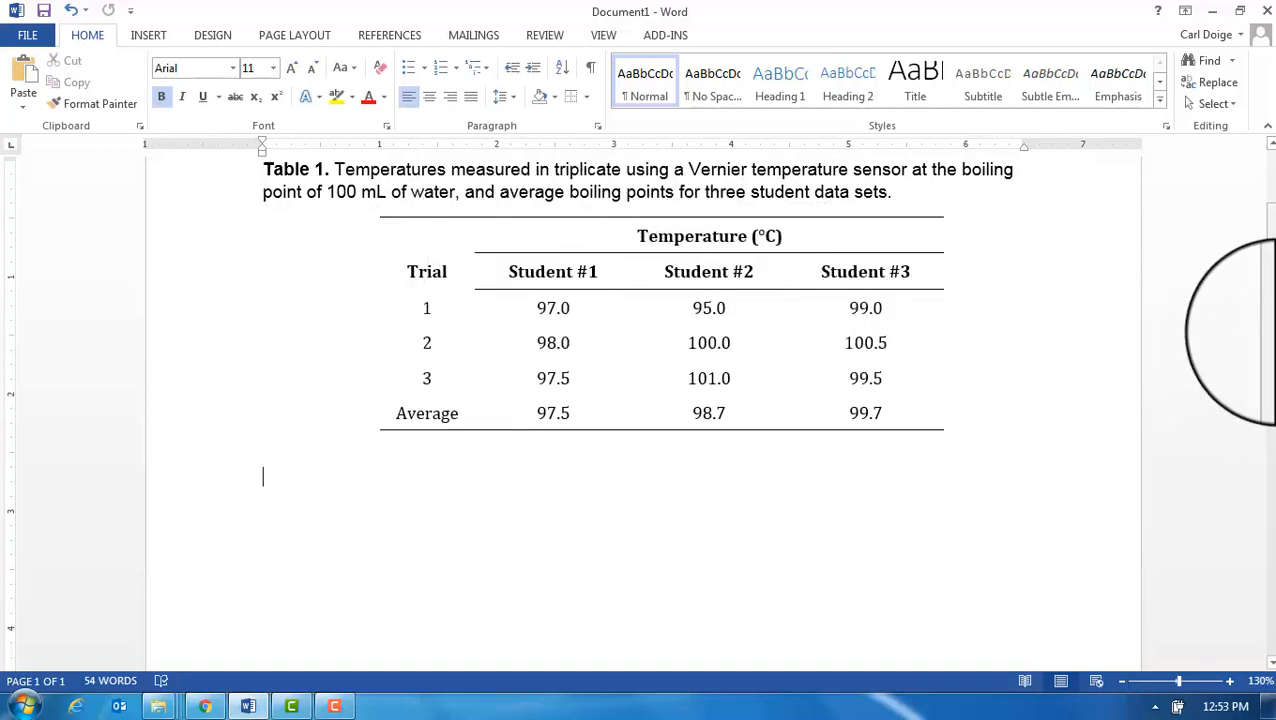
{"action": "left_click_drag", "start_coordinate": [1272, 333], "coordinate": [1272, 341]}
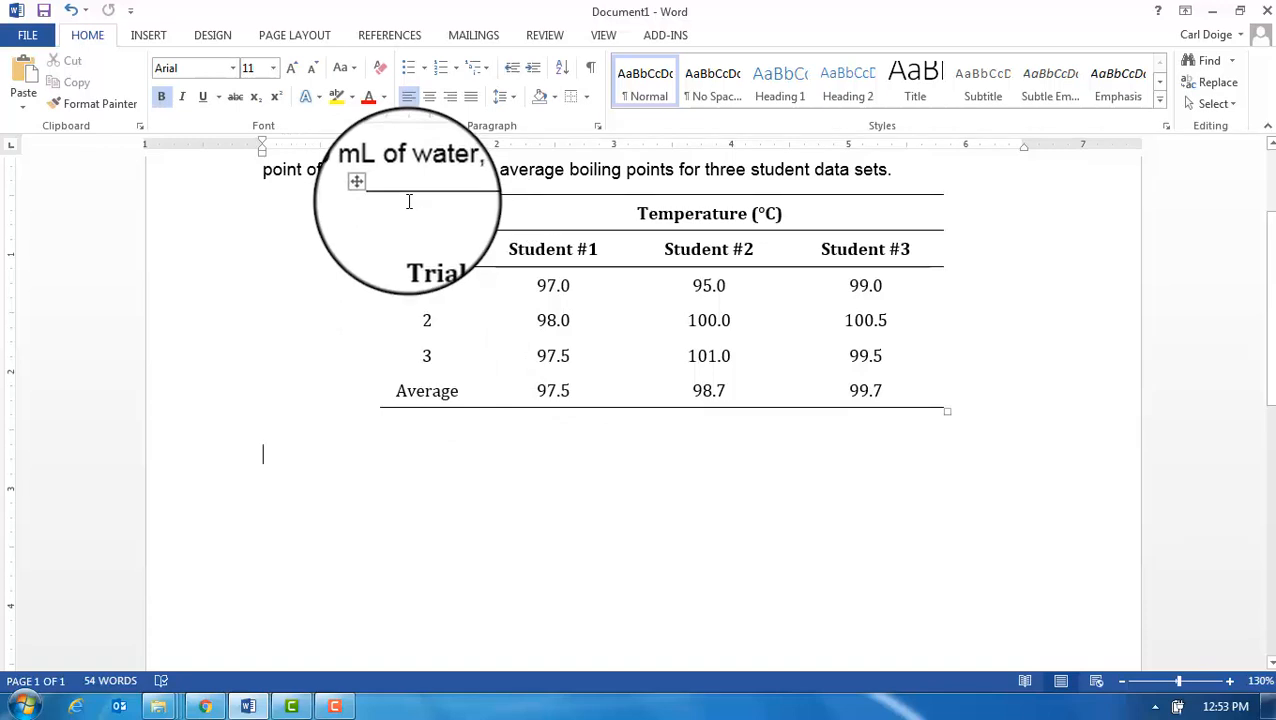
{"action": "left_click", "coordinate": [154, 41]}
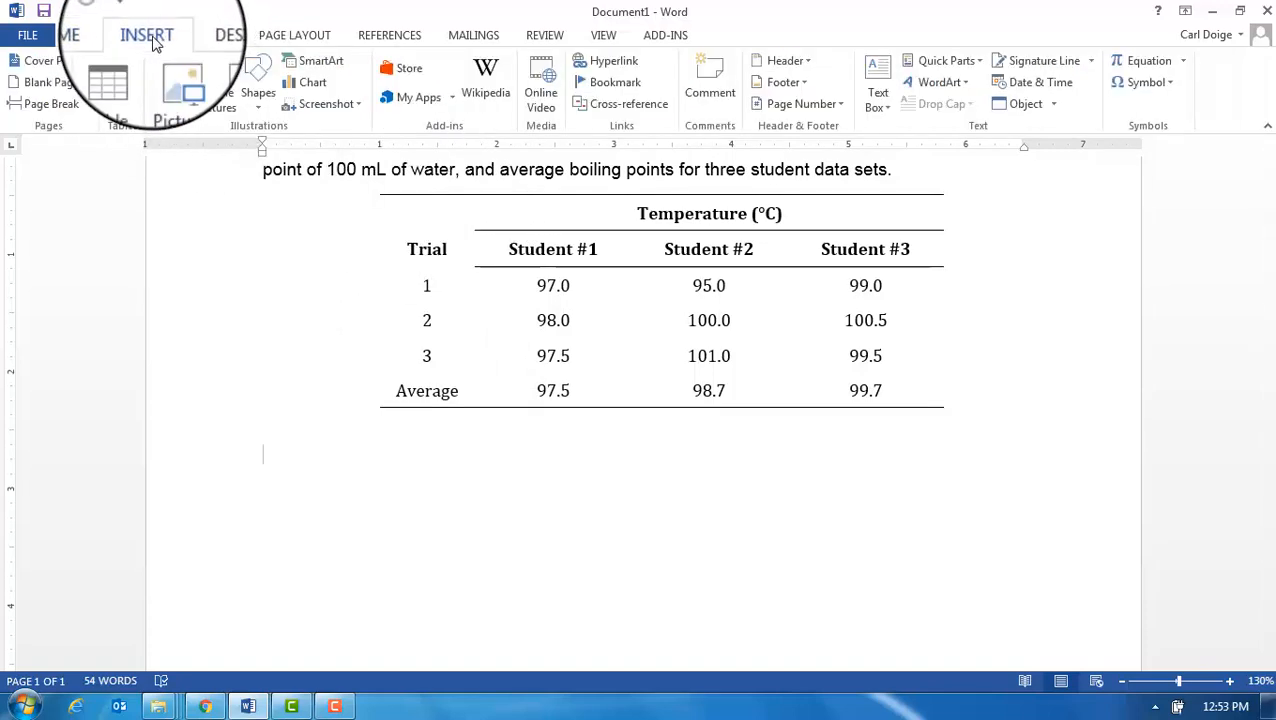
{"action": "left_click", "coordinate": [124, 106]}
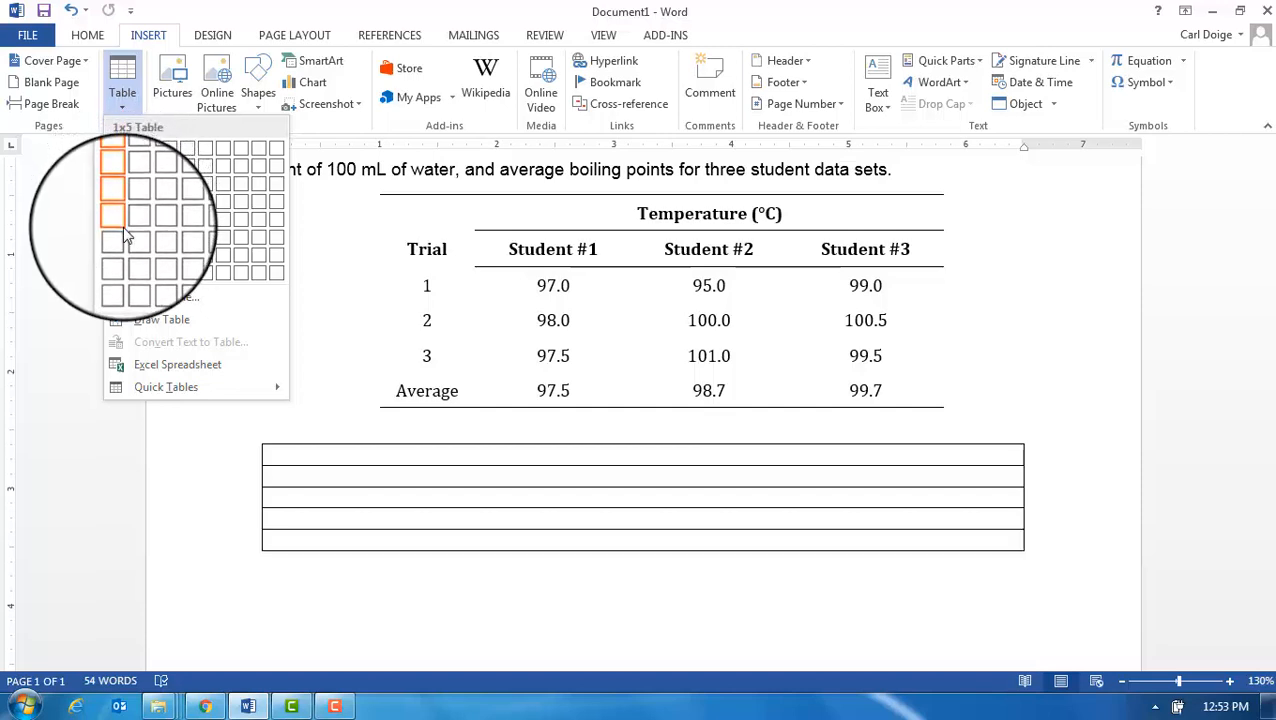
{"action": "left_click", "coordinate": [170, 241]}
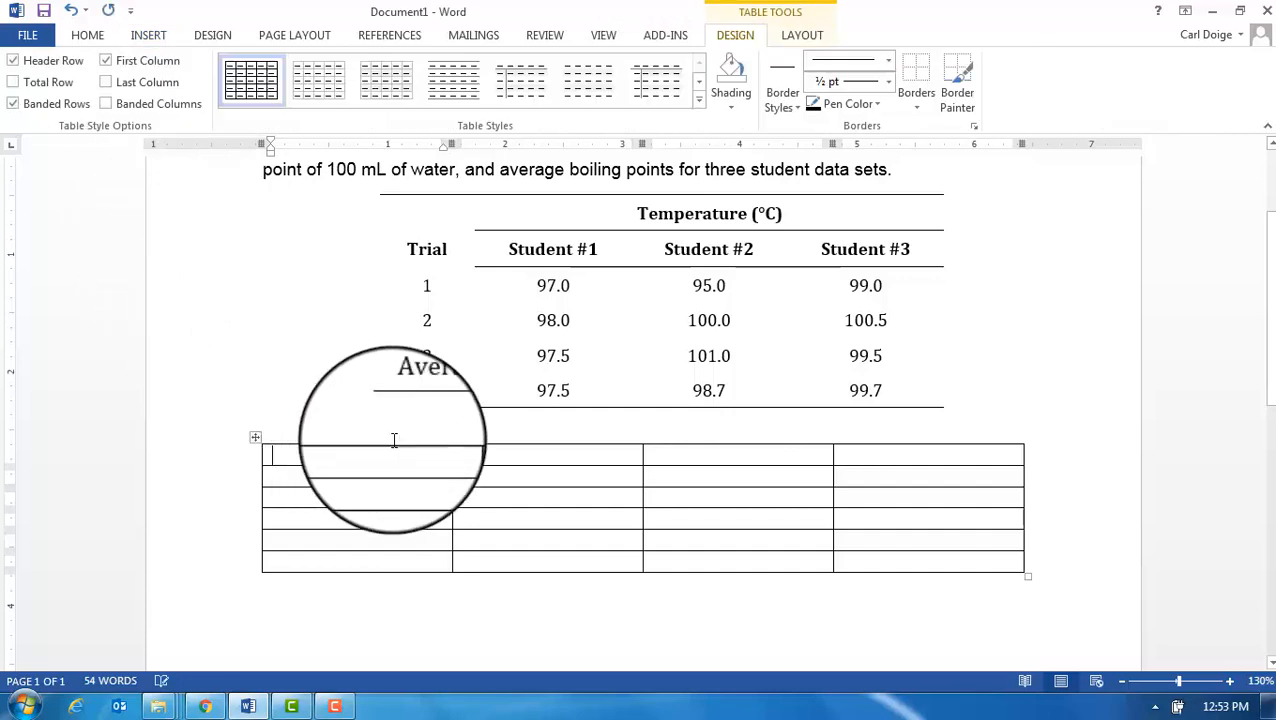
- Add one extra blank line between Table 1 and the new empty table
{"action": "left_click", "coordinate": [283, 431]}
{"action": "key", "text": "Return"}
{"action": "key", "text": "Return"}
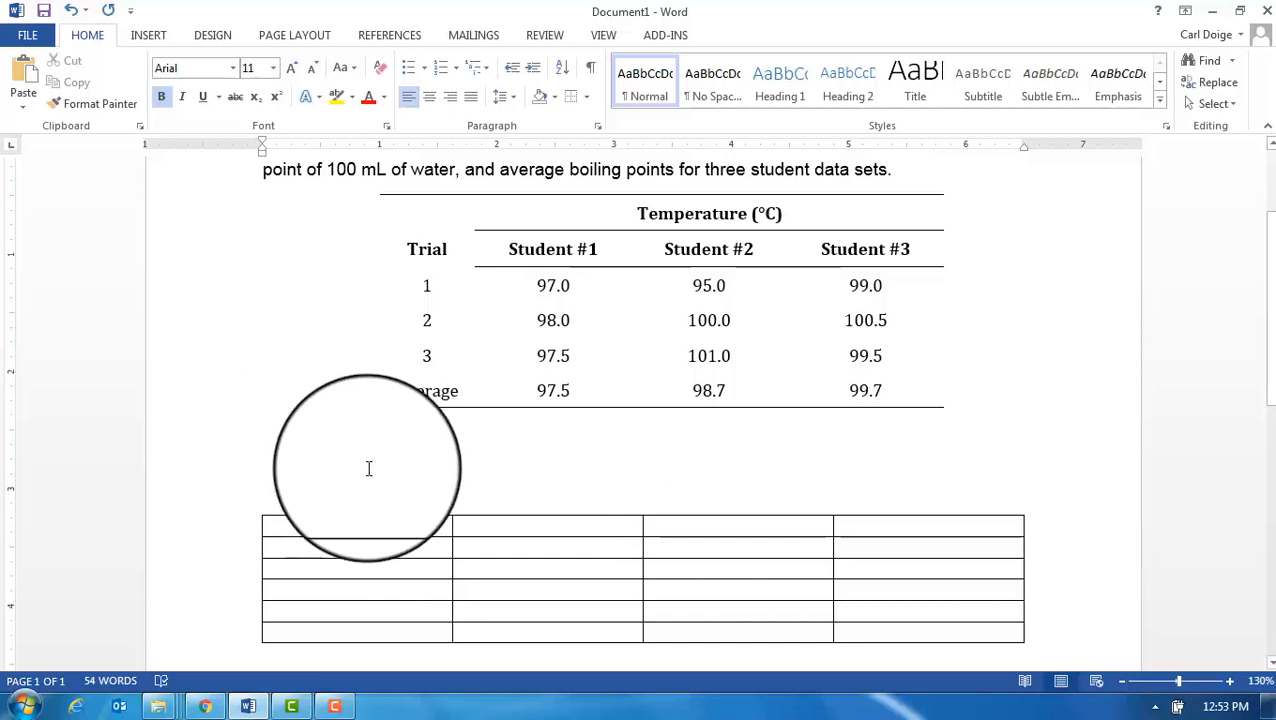
{"action": "scroll", "coordinate": [1268, 330], "scroll_direction": "down", "scroll_amount": 3}
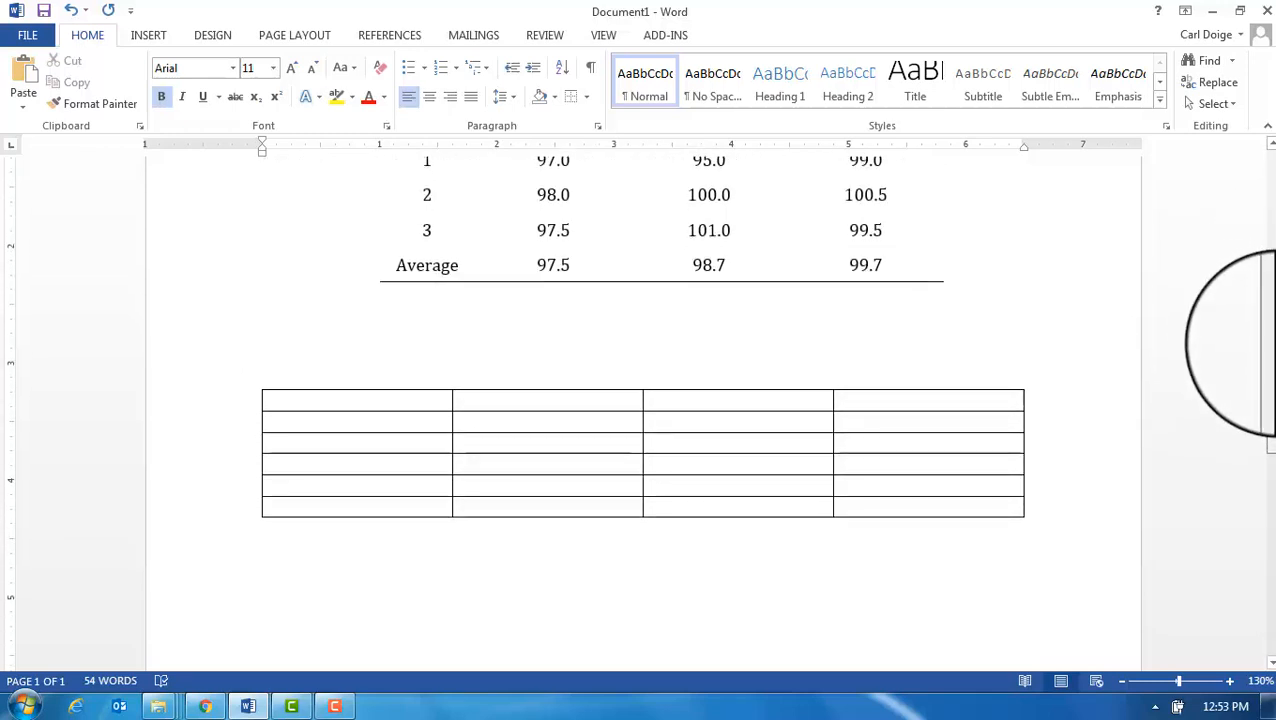
{"action": "key", "text": "BackSpace"}
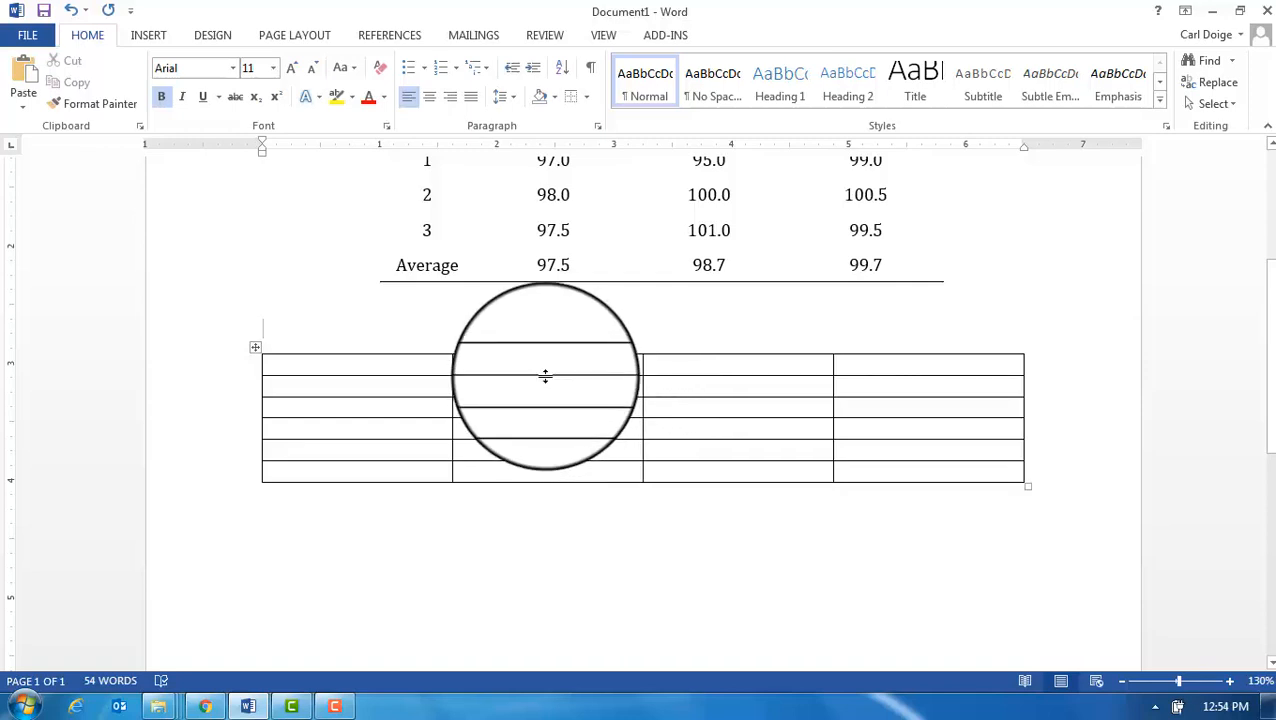
- Set the row height of all cells in the new table to 0.3"
{"action": "left_click_drag", "start_coordinate": [1272, 406], "coordinate": [1272, 357]}
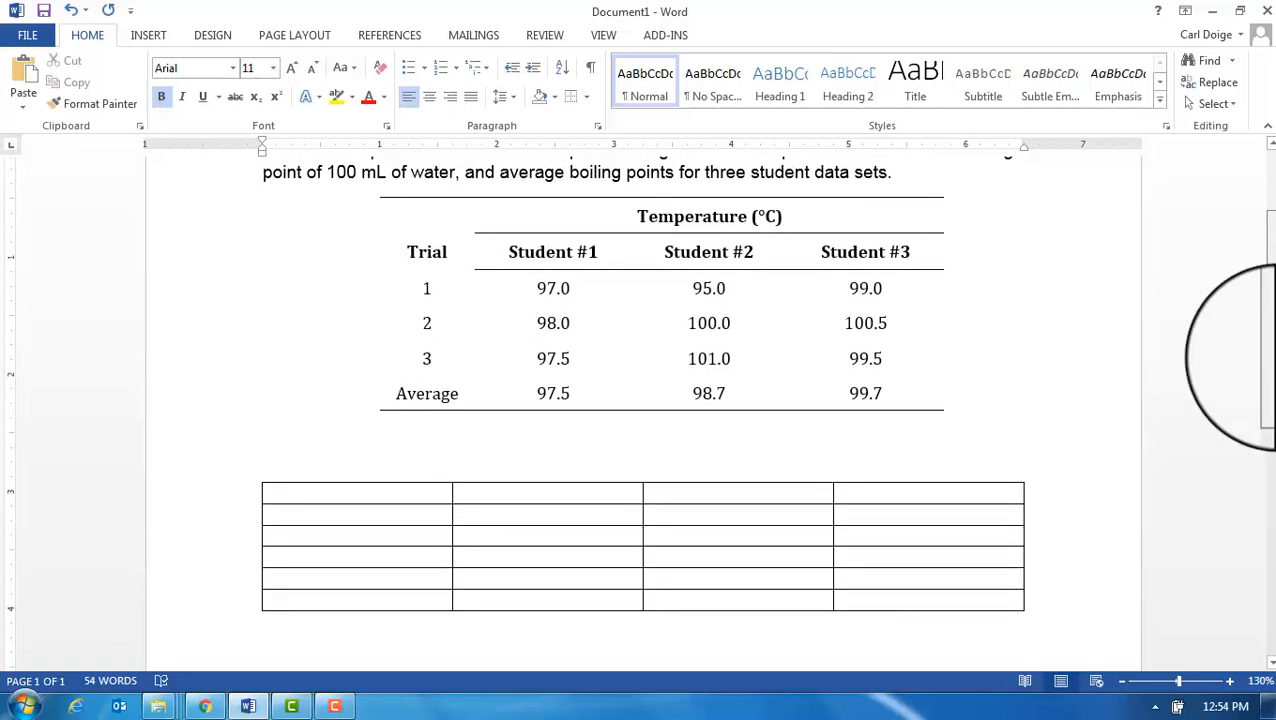
{"action": "left_click_drag", "start_coordinate": [1272, 357], "coordinate": [1272, 371]}
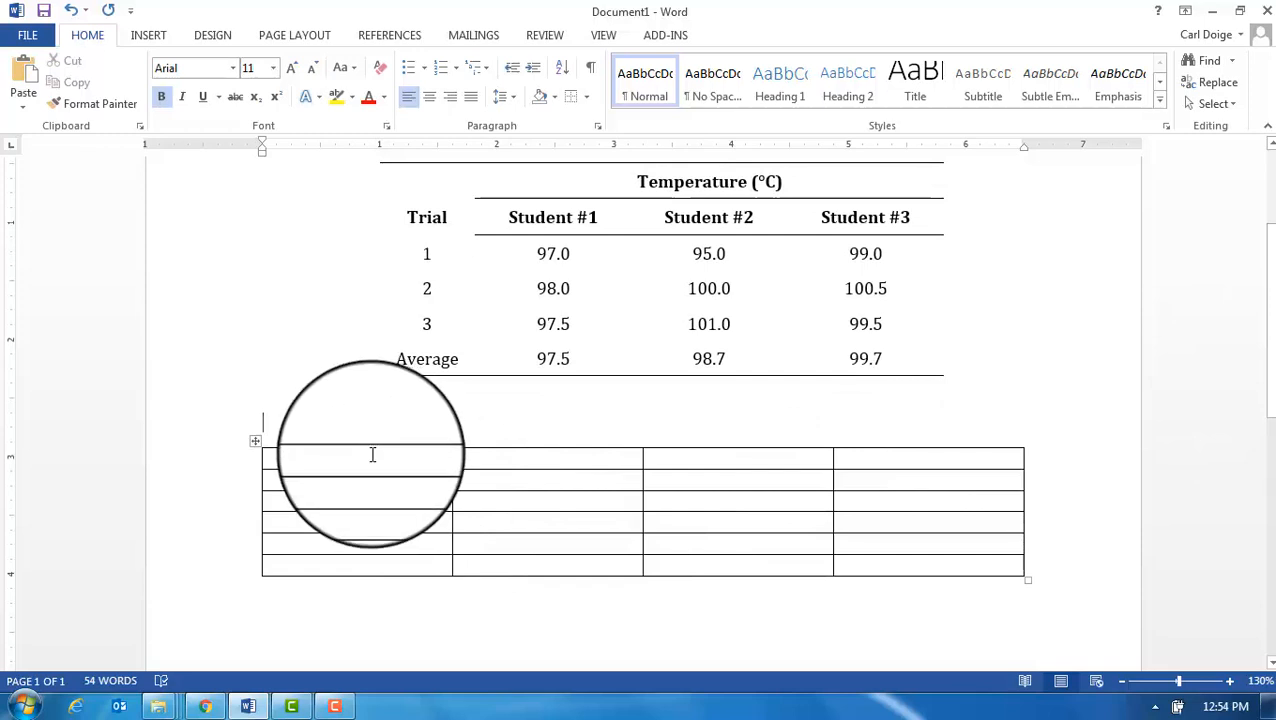
{"action": "left_click_drag", "start_coordinate": [370, 455], "coordinate": [852, 552]}
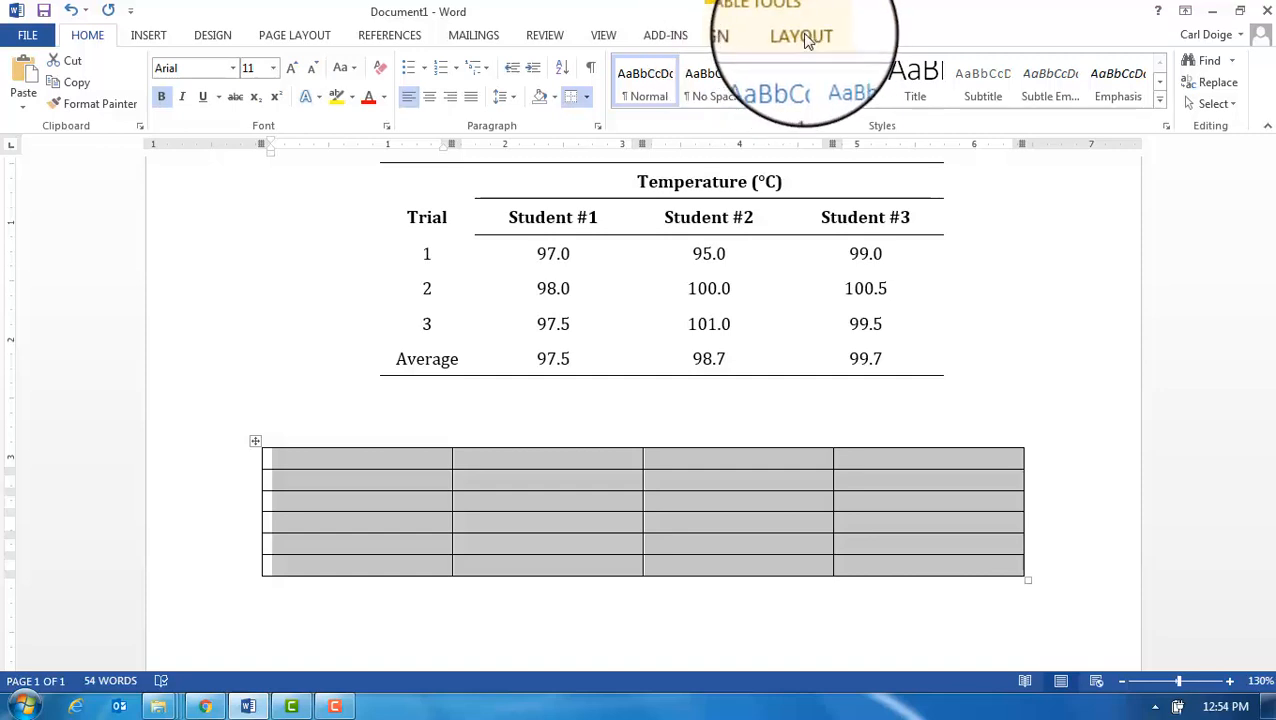
{"action": "left_click", "coordinate": [731, 38]}
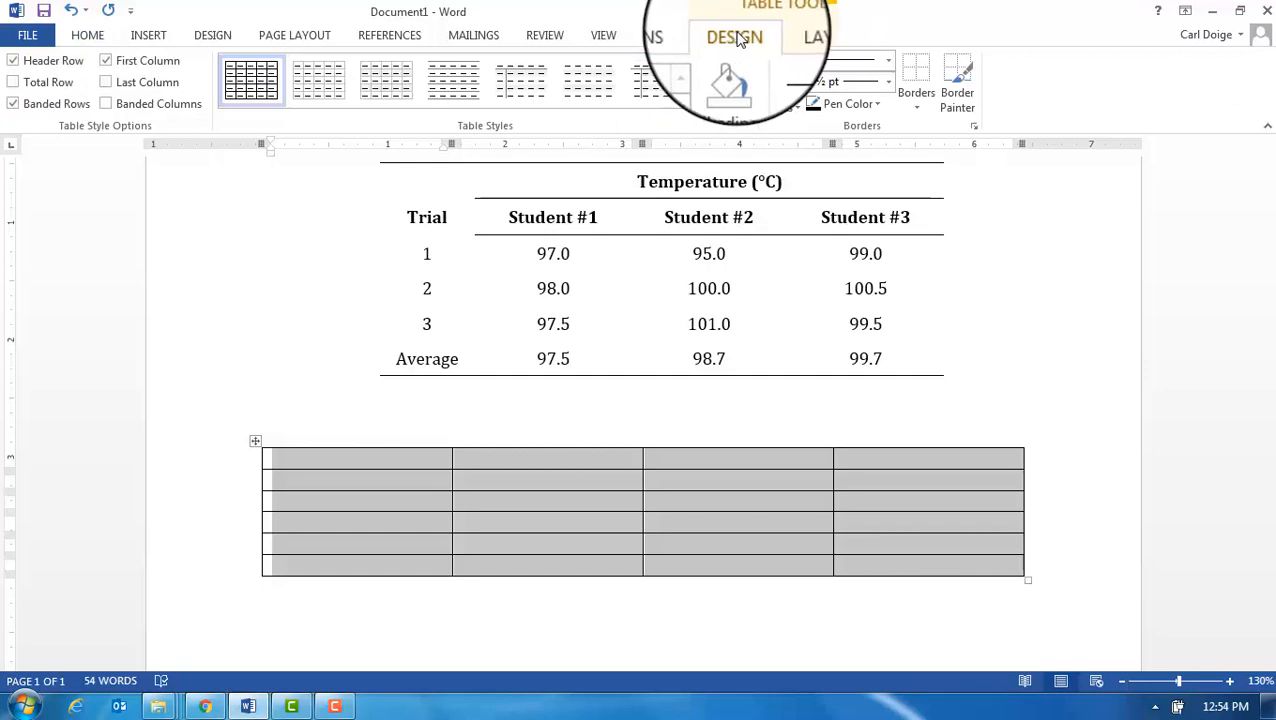
{"action": "left_click", "coordinate": [803, 37]}
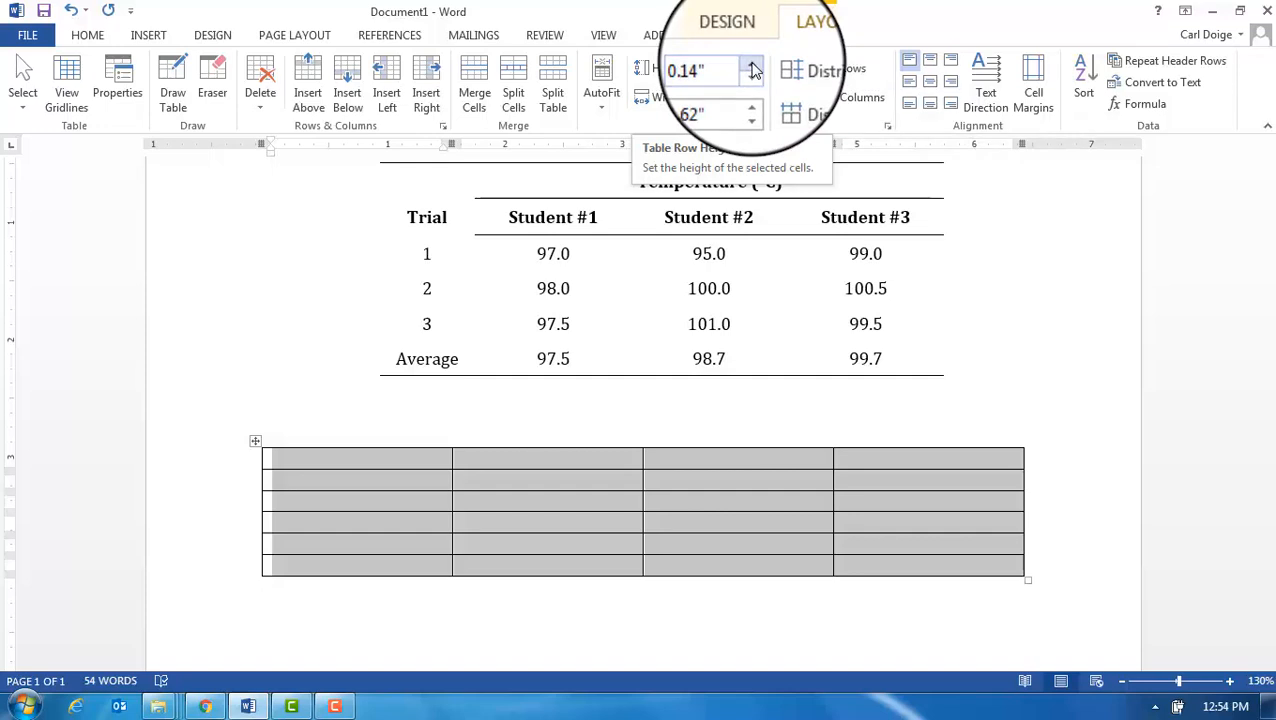
{"action": "left_click", "coordinate": [753, 64]}
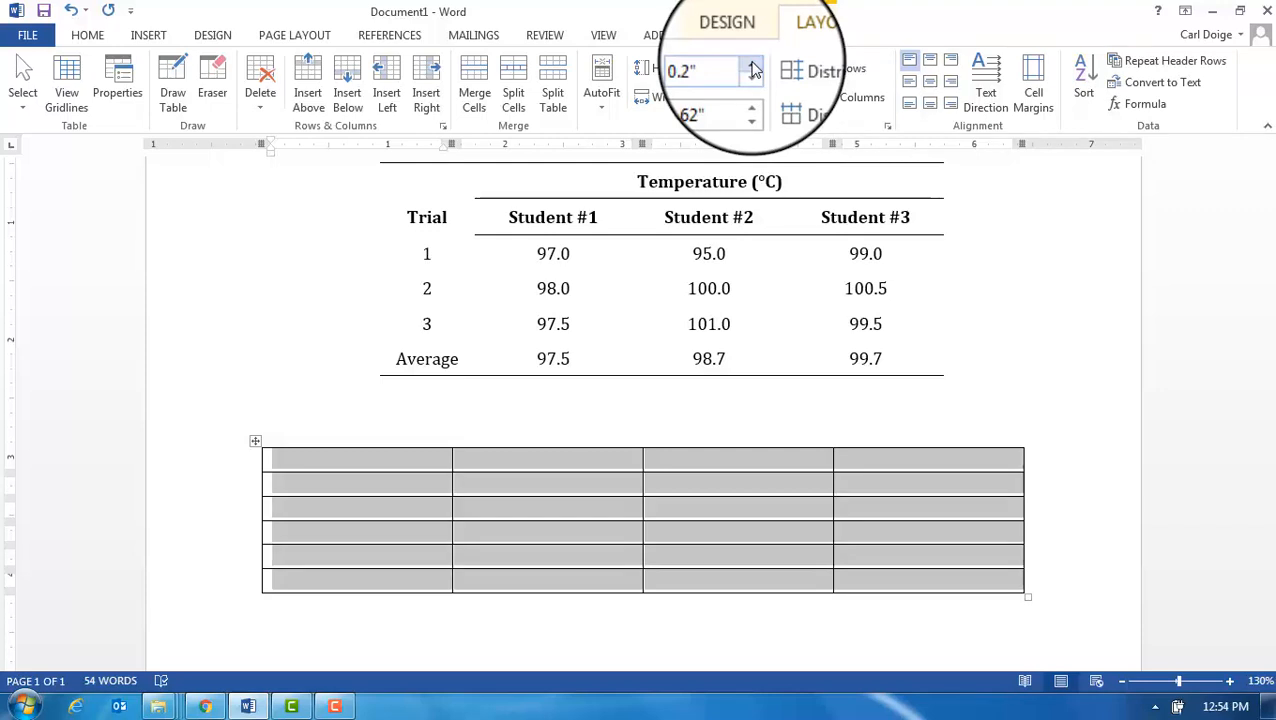
{"action": "left_click", "coordinate": [753, 64]}
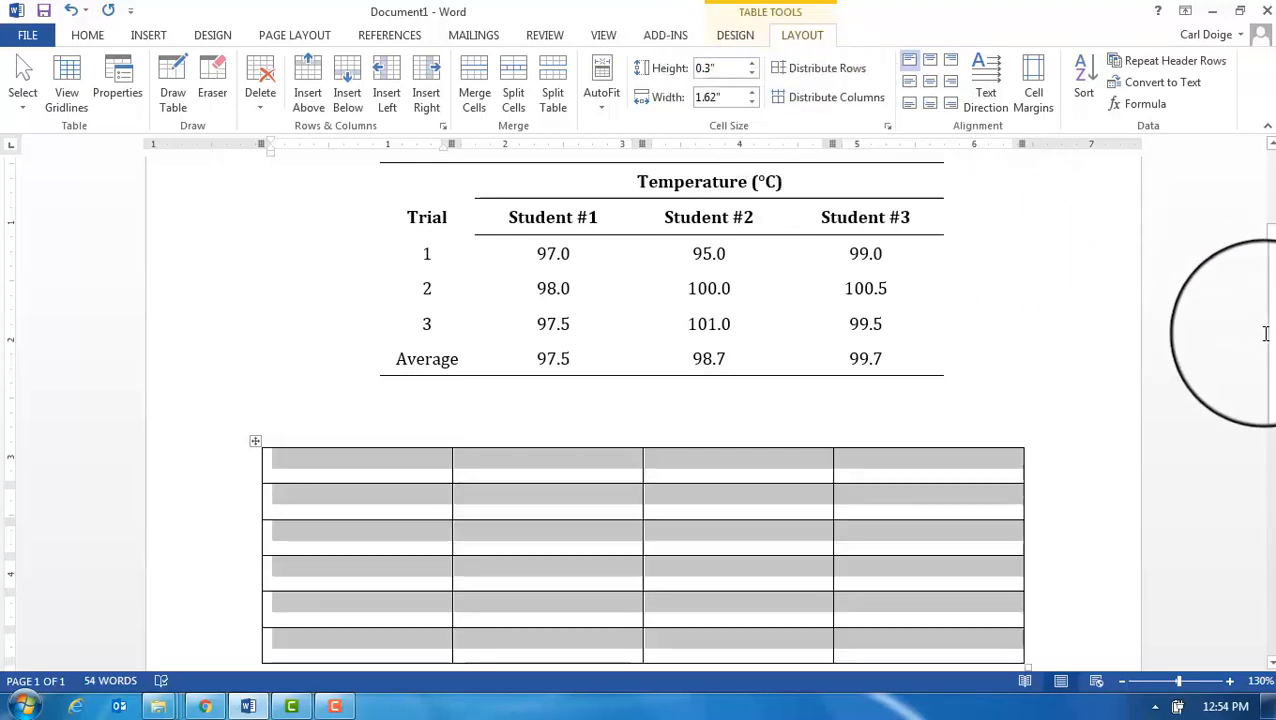
- Set all column widths of the new table to 1.4" and indent the table to sit roughly centred on the page
{"action": "scroll", "coordinate": [1273, 348], "scroll_direction": "down", "scroll_amount": 1}
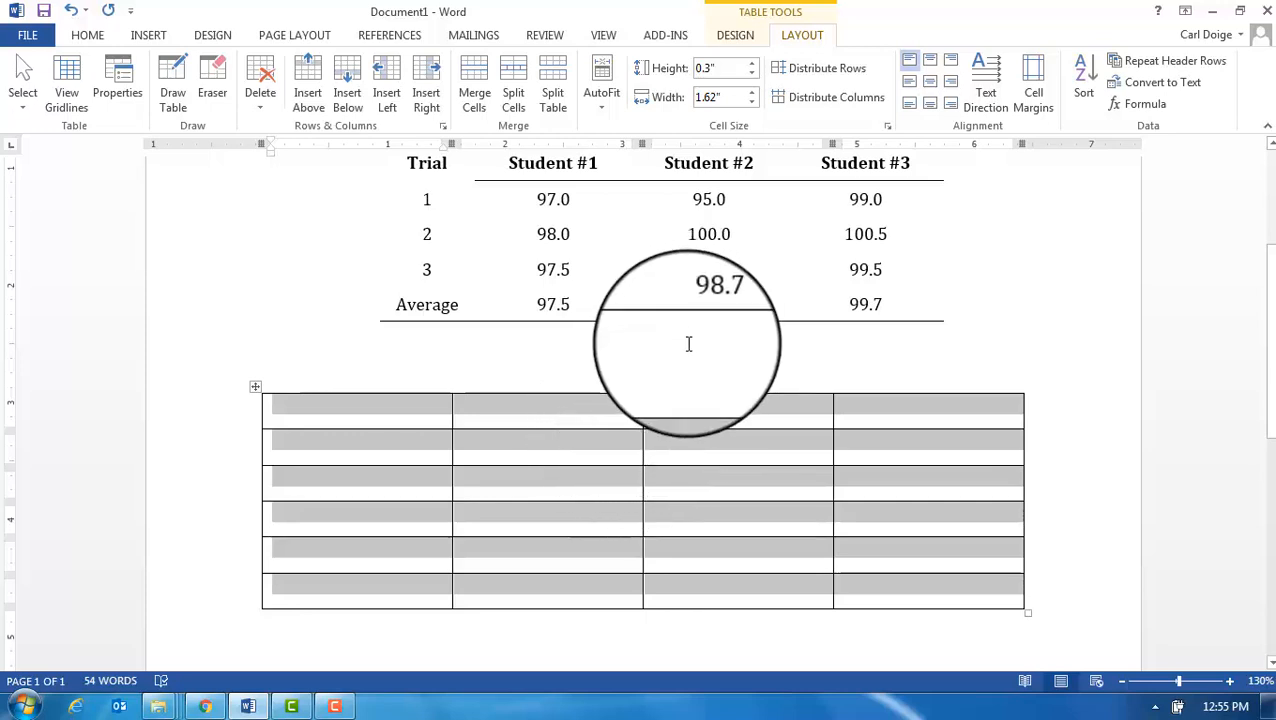
{"action": "left_click", "coordinate": [755, 108]}
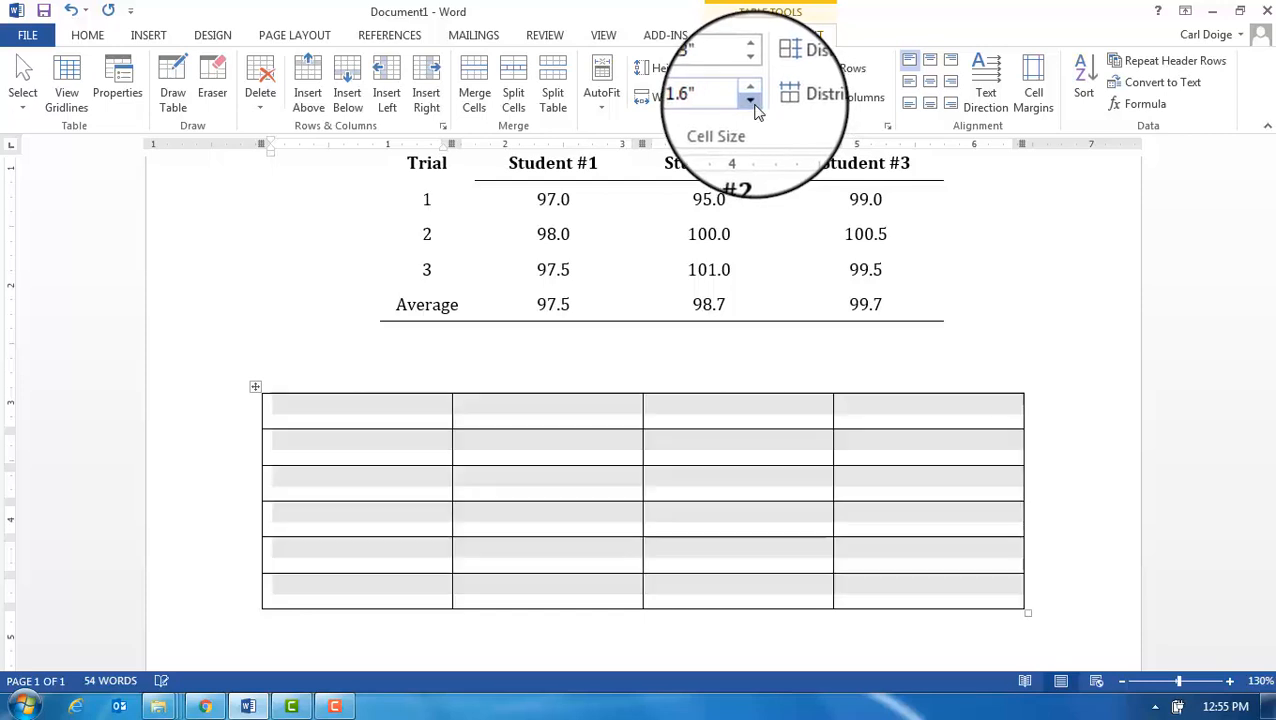
{"action": "left_click", "coordinate": [755, 103]}
{"action": "left_click", "coordinate": [755, 105]}
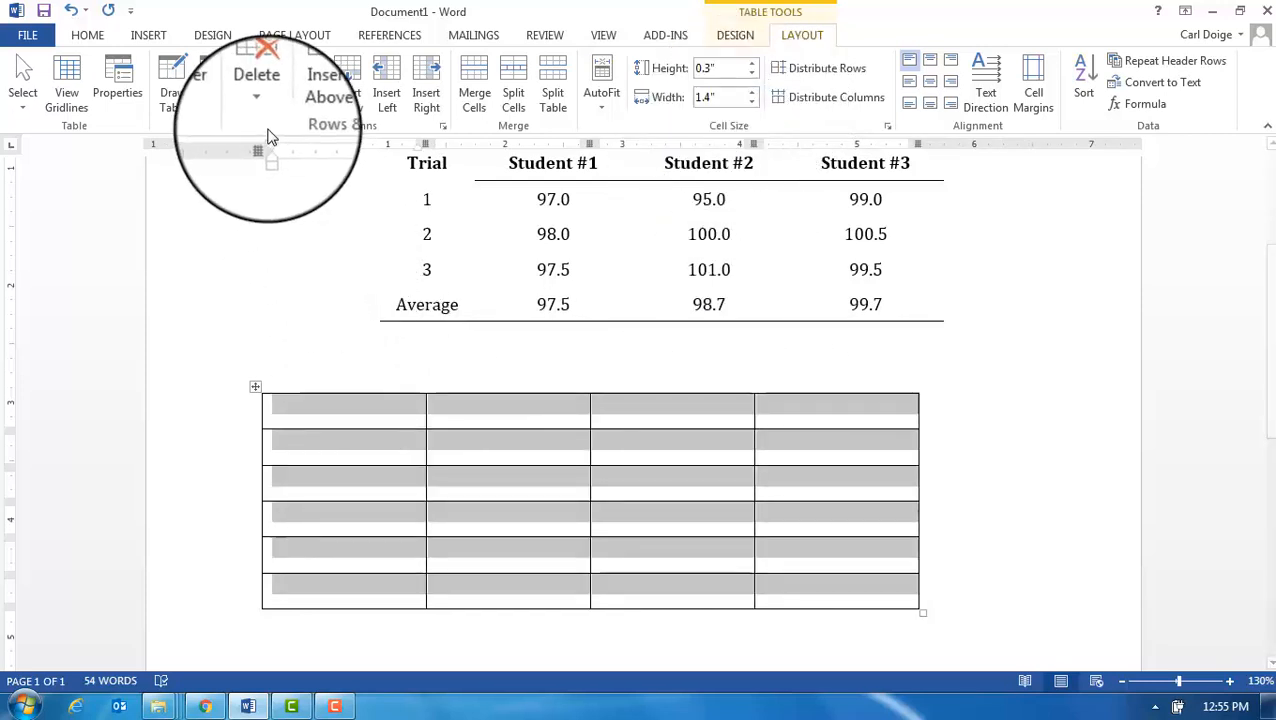
{"action": "left_click_drag", "start_coordinate": [265, 143], "coordinate": [344, 156]}
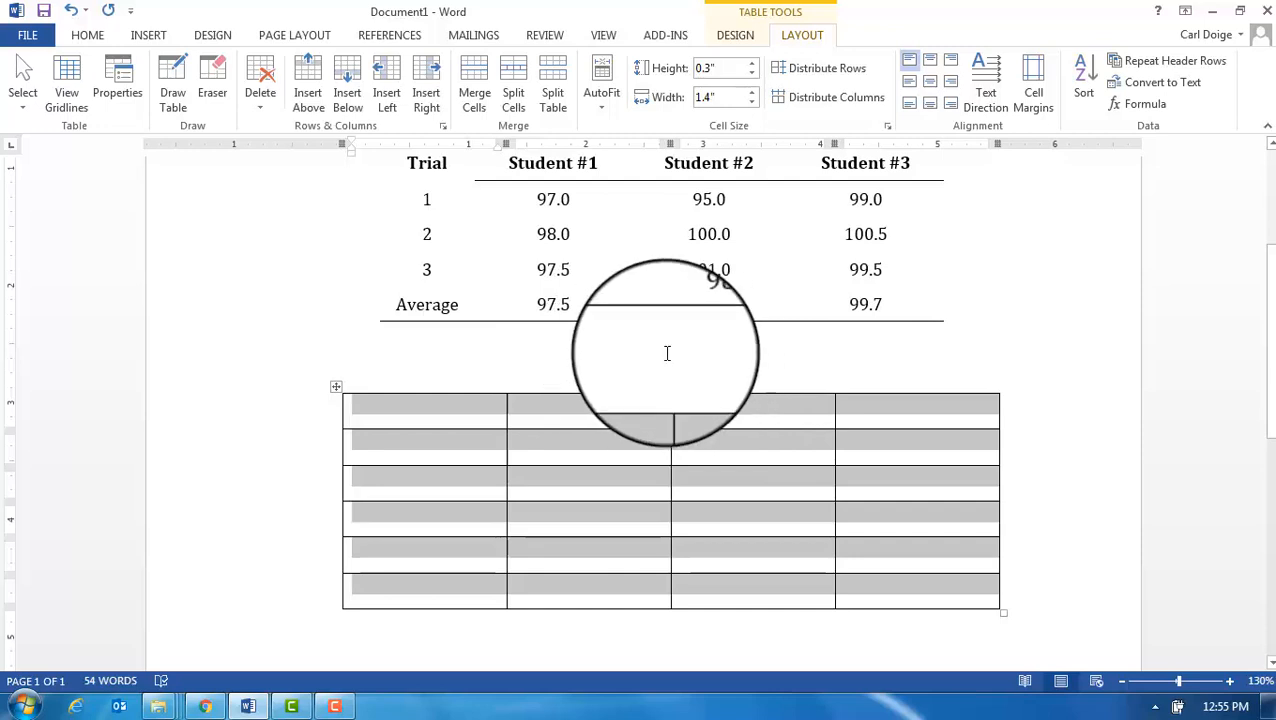
{"action": "left_click", "coordinate": [948, 338]}
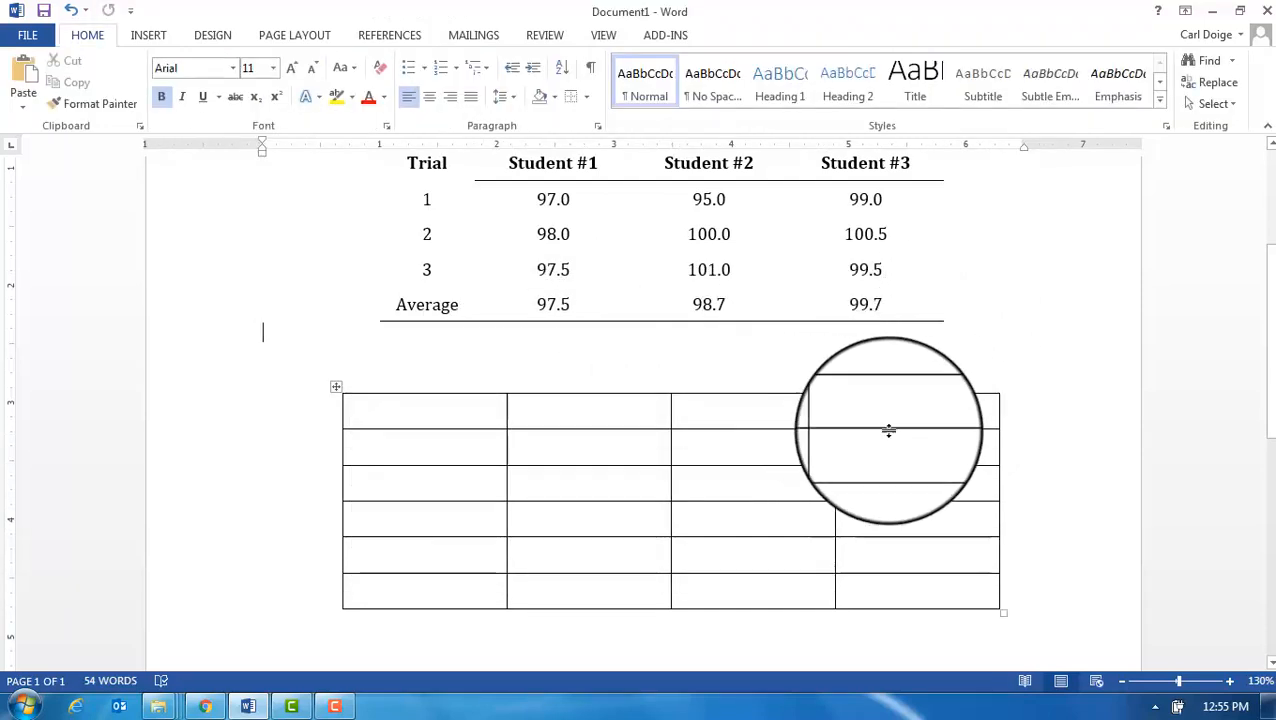
- Merge the last three cells of the new table's first row into one heading cell
{"action": "scroll", "coordinate": [1270, 405], "scroll_direction": "up", "scroll_amount": 1}
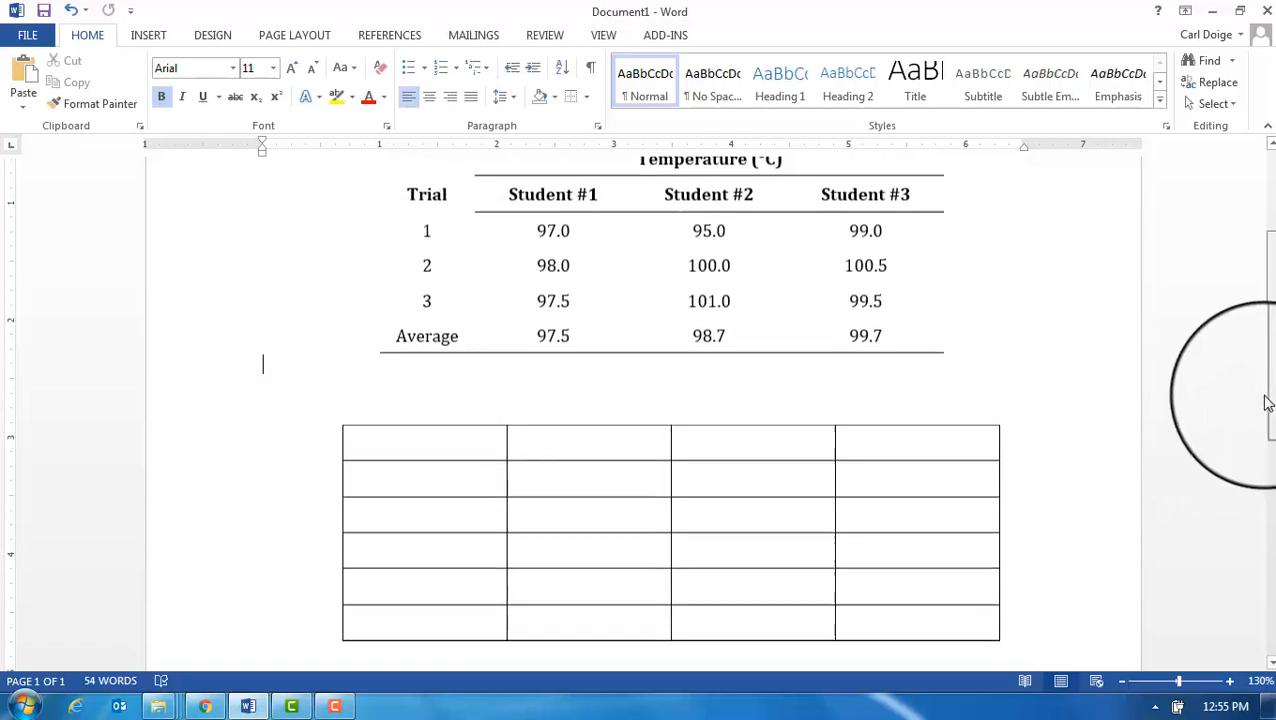
{"action": "scroll", "coordinate": [1260, 395], "scroll_direction": "up", "scroll_amount": 1}
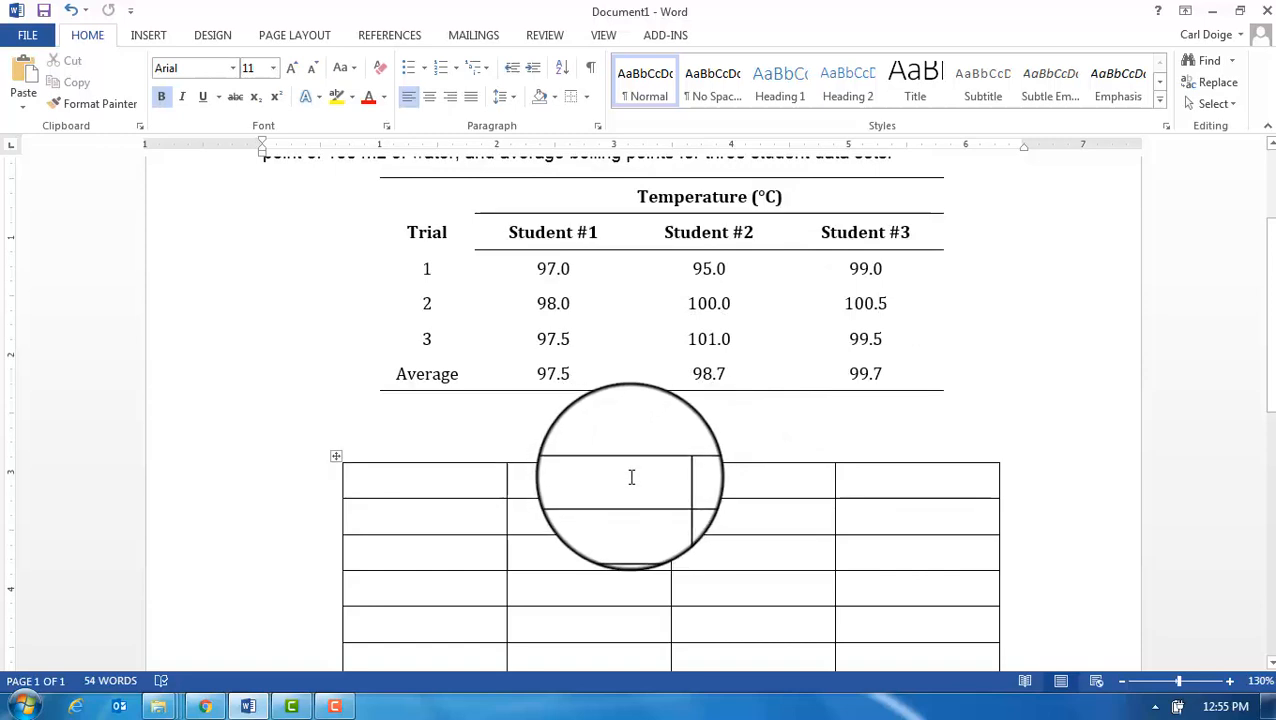
{"action": "left_click_drag", "start_coordinate": [642, 477], "coordinate": [863, 487]}
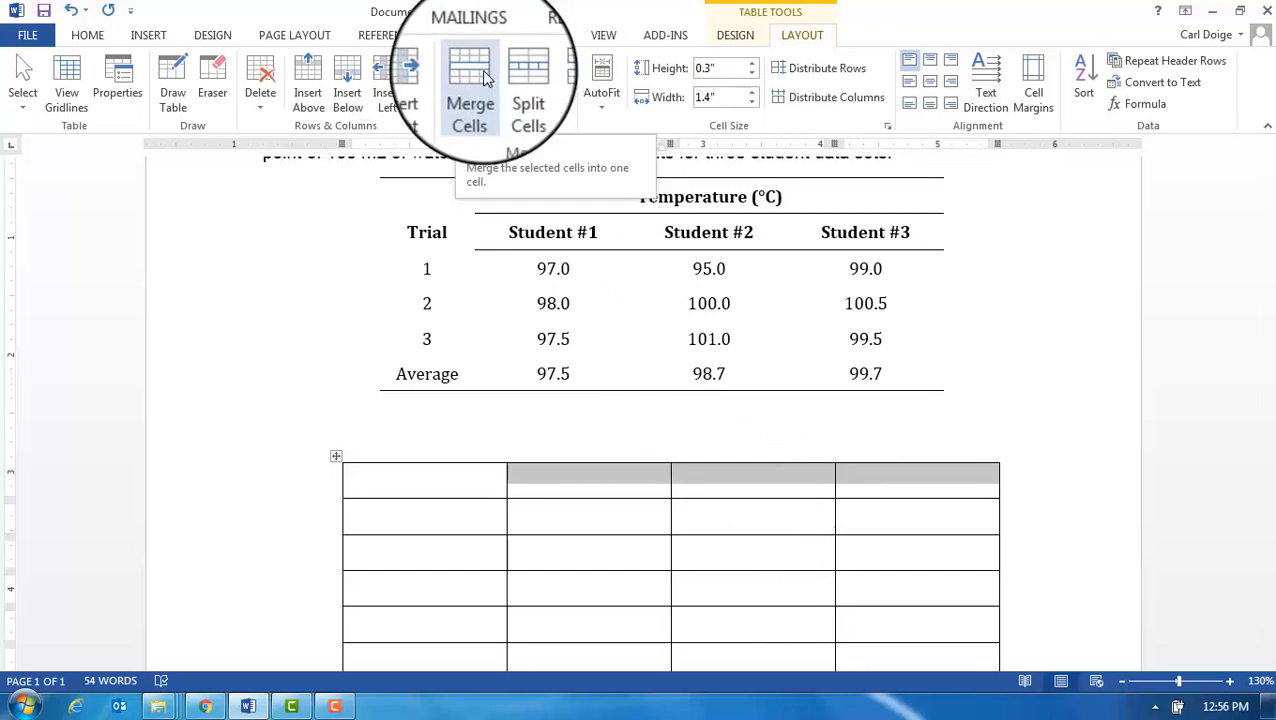
{"action": "right_click", "coordinate": [735, 481]}
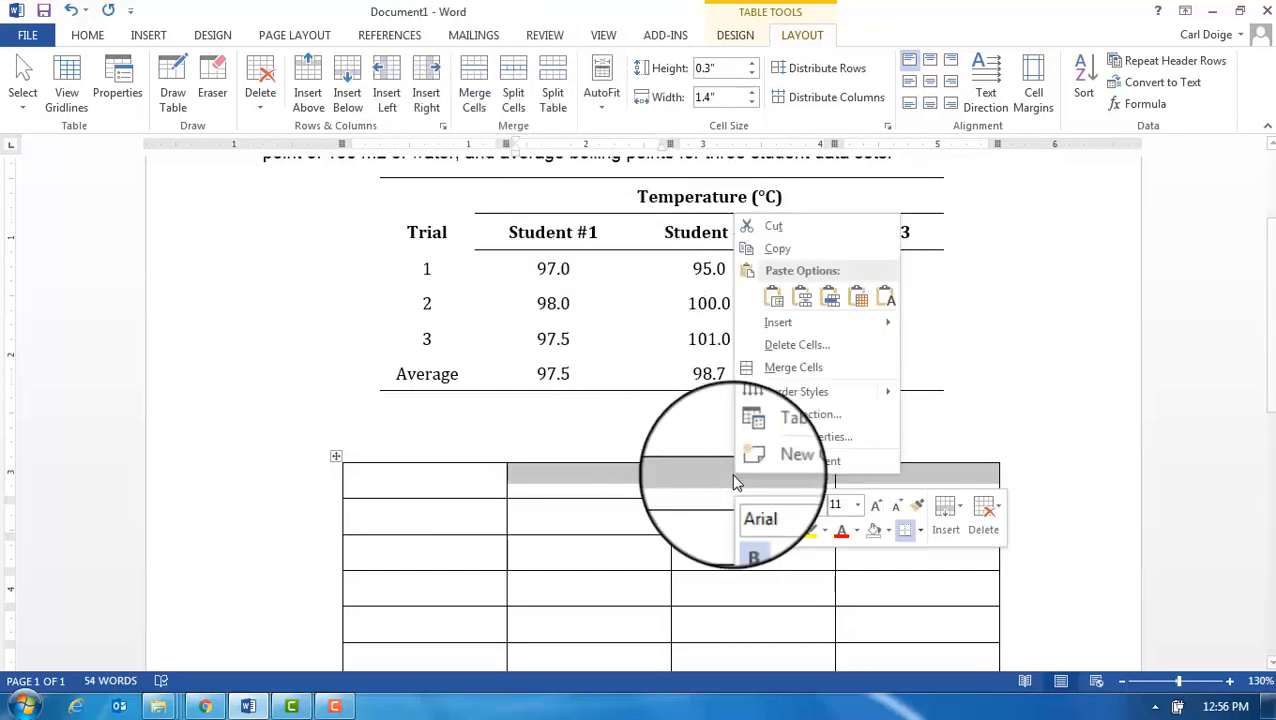
{"action": "left_click", "coordinate": [791, 368]}
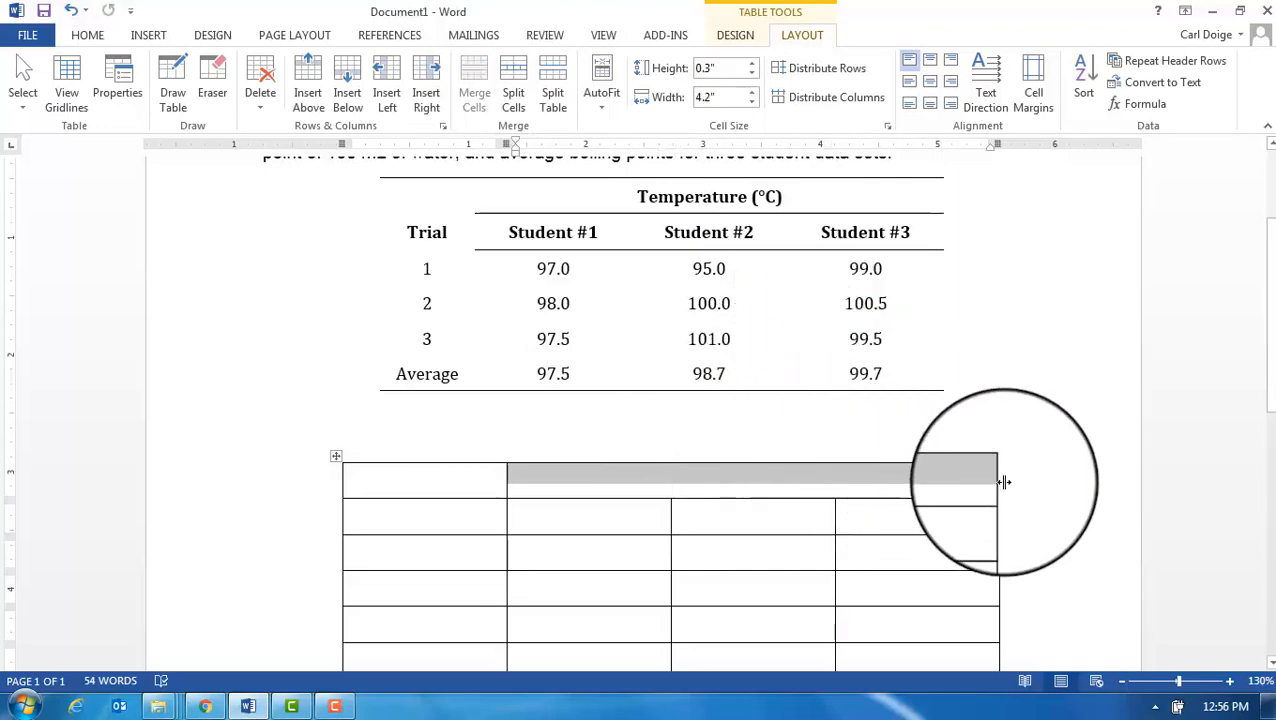
{"action": "left_click", "coordinate": [1080, 448]}
- Copy the heading "Temperature (°C)" from Table 1 into the merged cell of the new table
{"action": "left_click_drag", "start_coordinate": [784, 199], "coordinate": [694, 191]}
{"action": "right_click", "coordinate": [694, 191]}
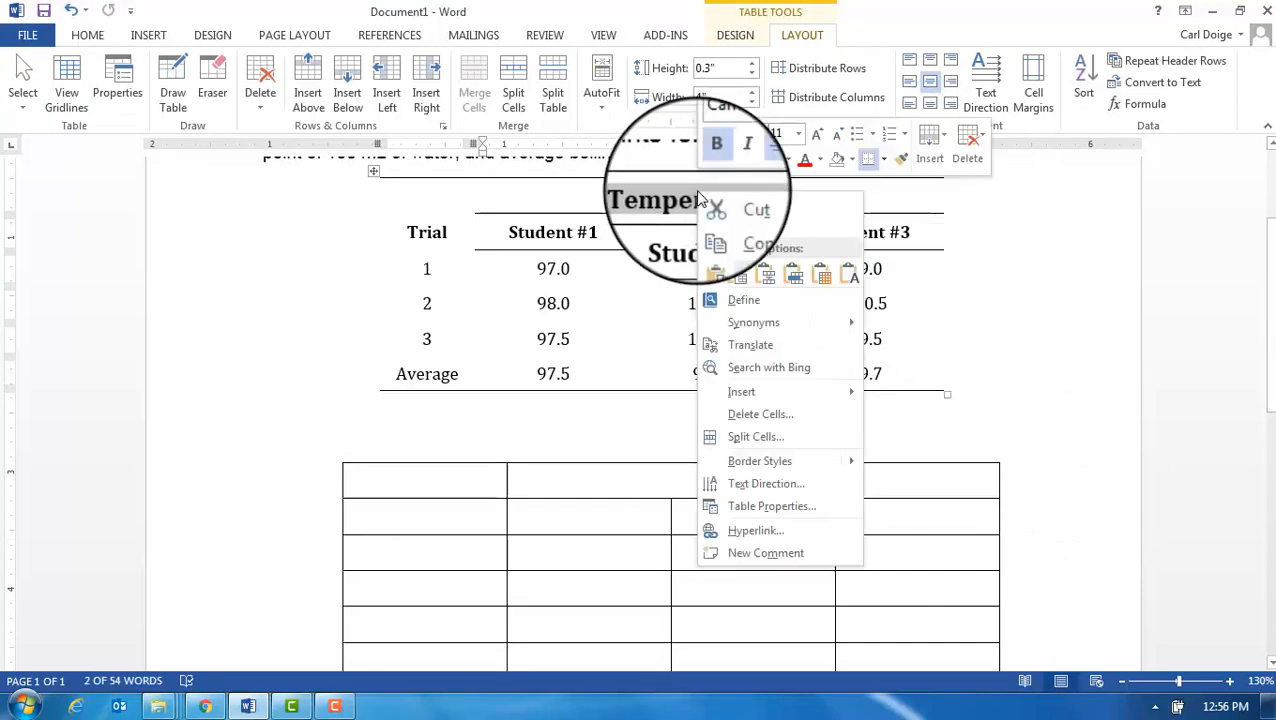
{"action": "left_click", "coordinate": [750, 237]}
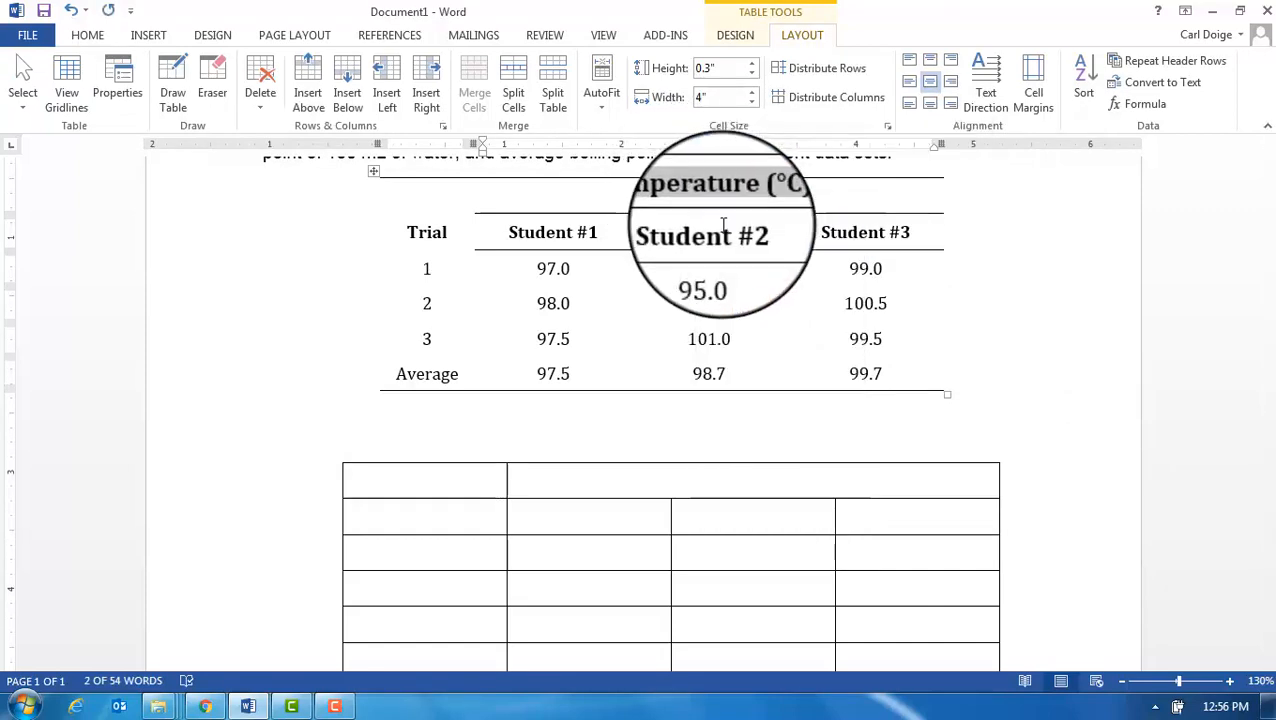
{"action": "left_click", "coordinate": [591, 486]}
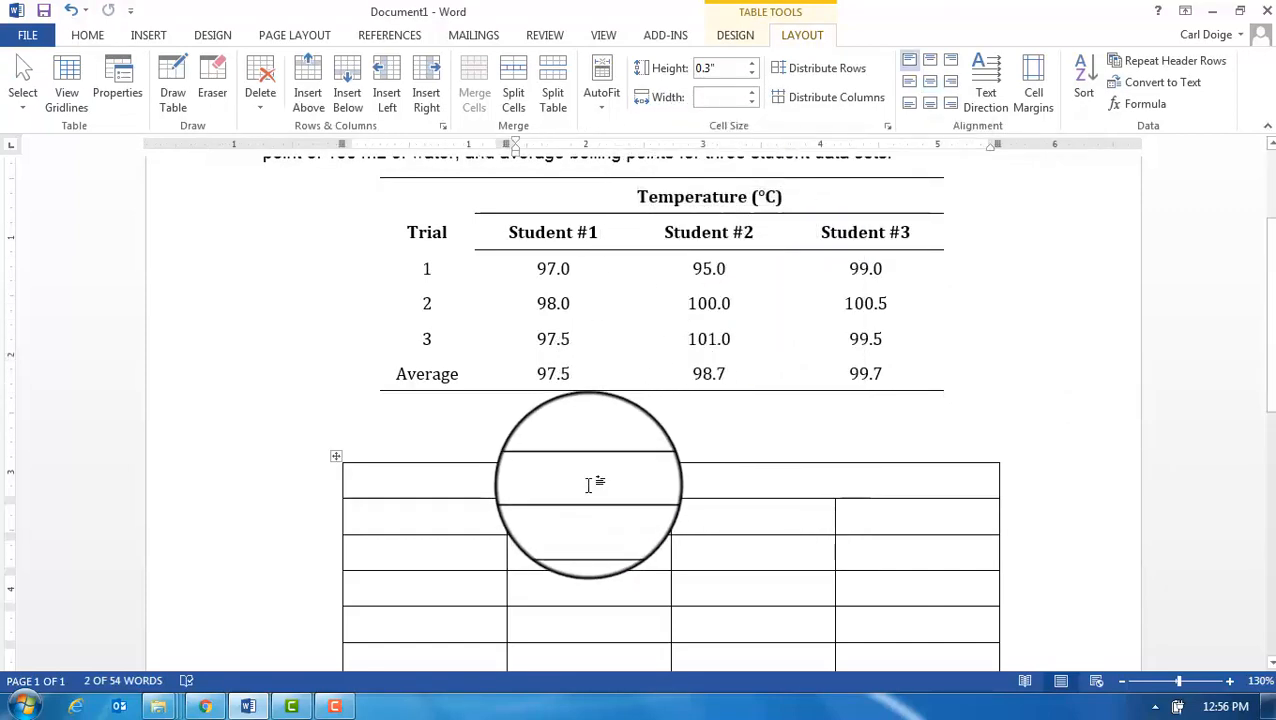
{"action": "right_click", "coordinate": [592, 485]}
{"action": "left_click", "coordinate": [630, 196]}
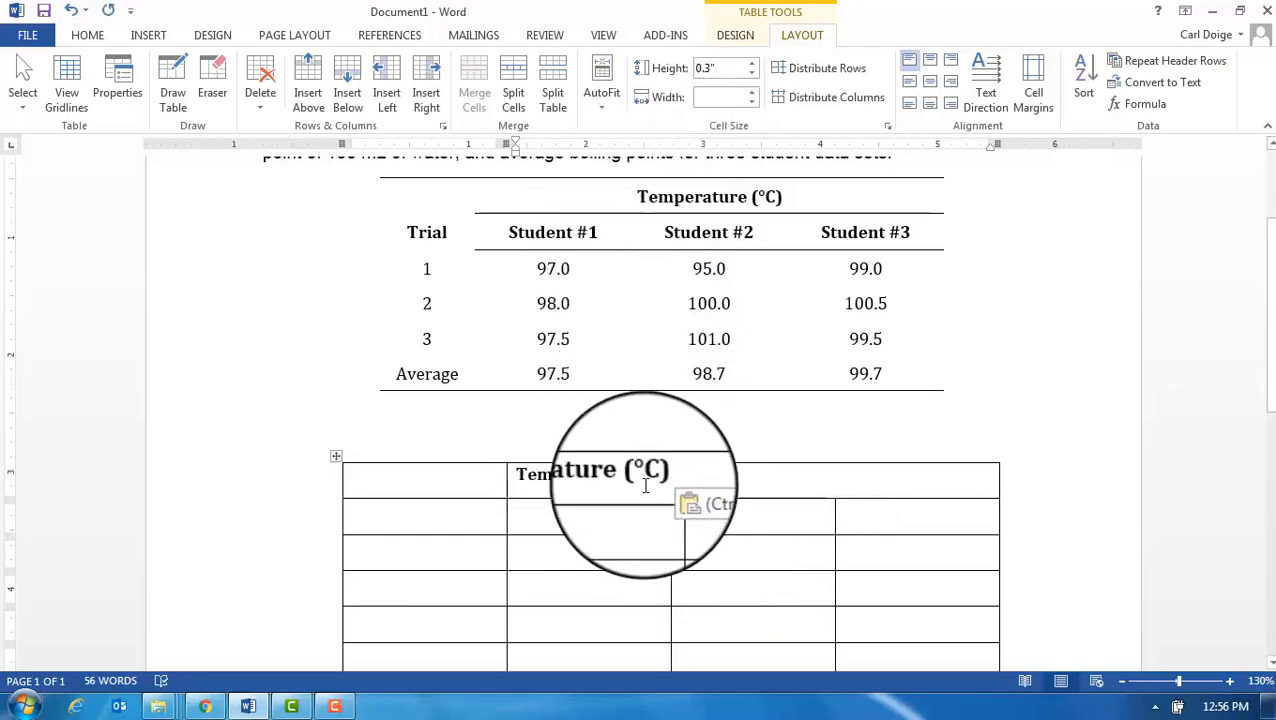
- Copy the Trial heading row through the Average row of Table 1 into the new table's cells below its first row
{"action": "scroll", "coordinate": [1255, 367], "scroll_direction": "down", "scroll_amount": 1}
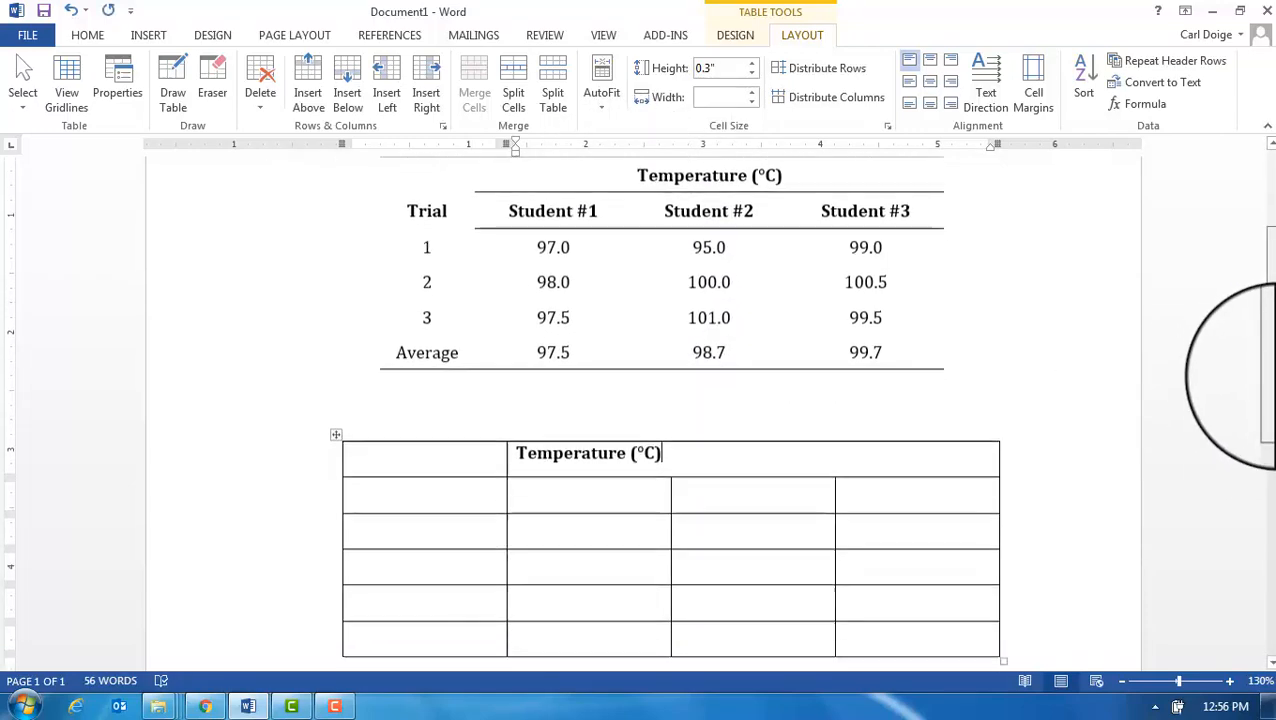
{"action": "scroll", "coordinate": [1230, 377], "scroll_direction": "down", "scroll_amount": 1}
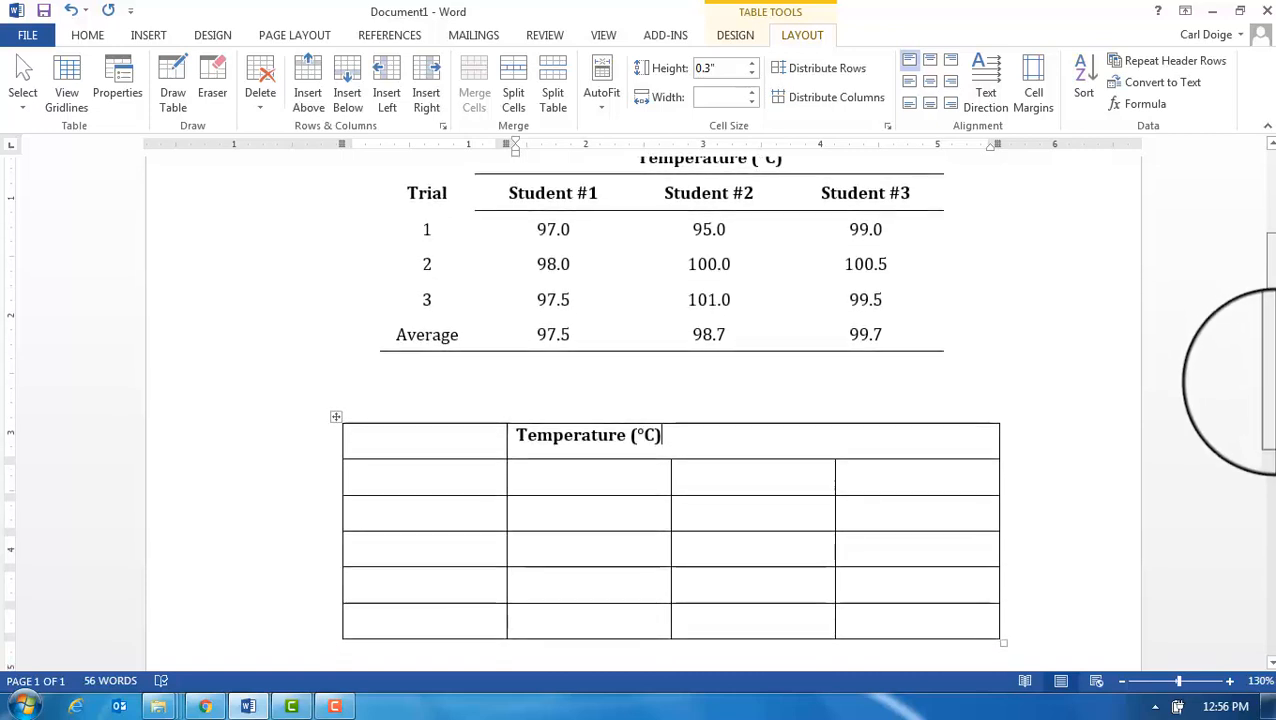
{"action": "scroll", "coordinate": [1235, 380], "scroll_direction": "down", "scroll_amount": 1}
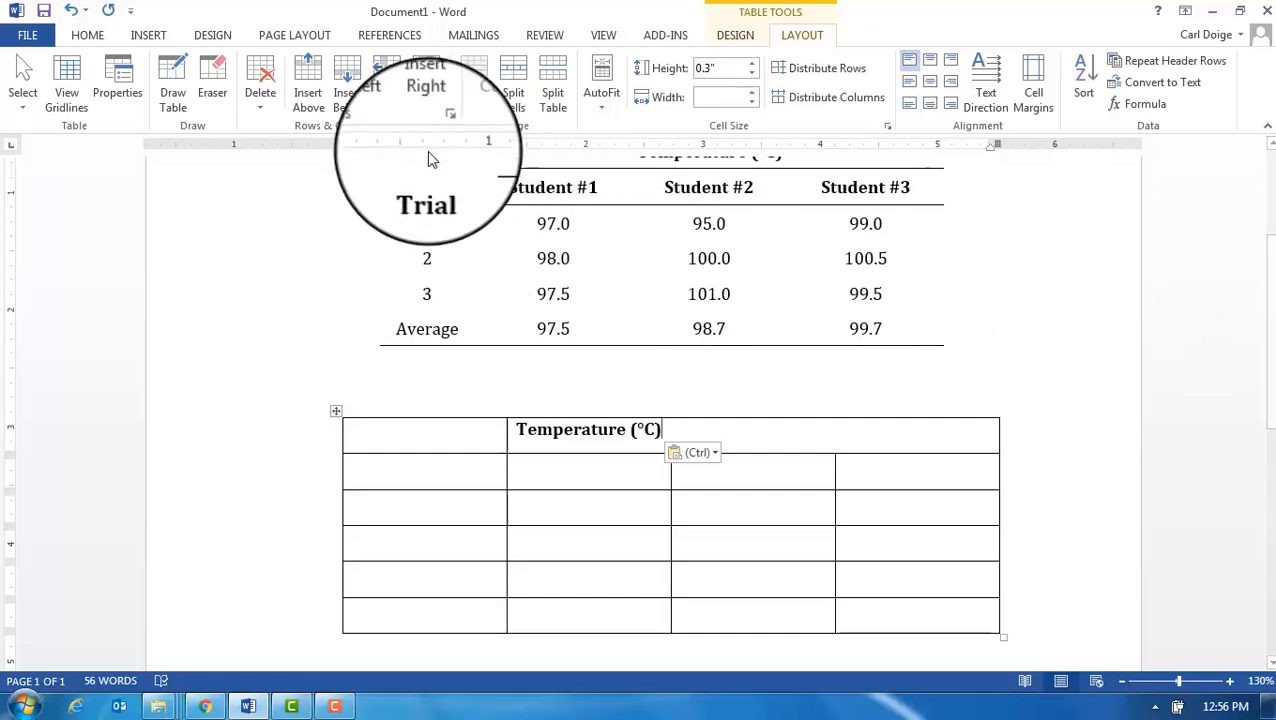
{"action": "left_click_drag", "start_coordinate": [422, 190], "coordinate": [900, 343]}
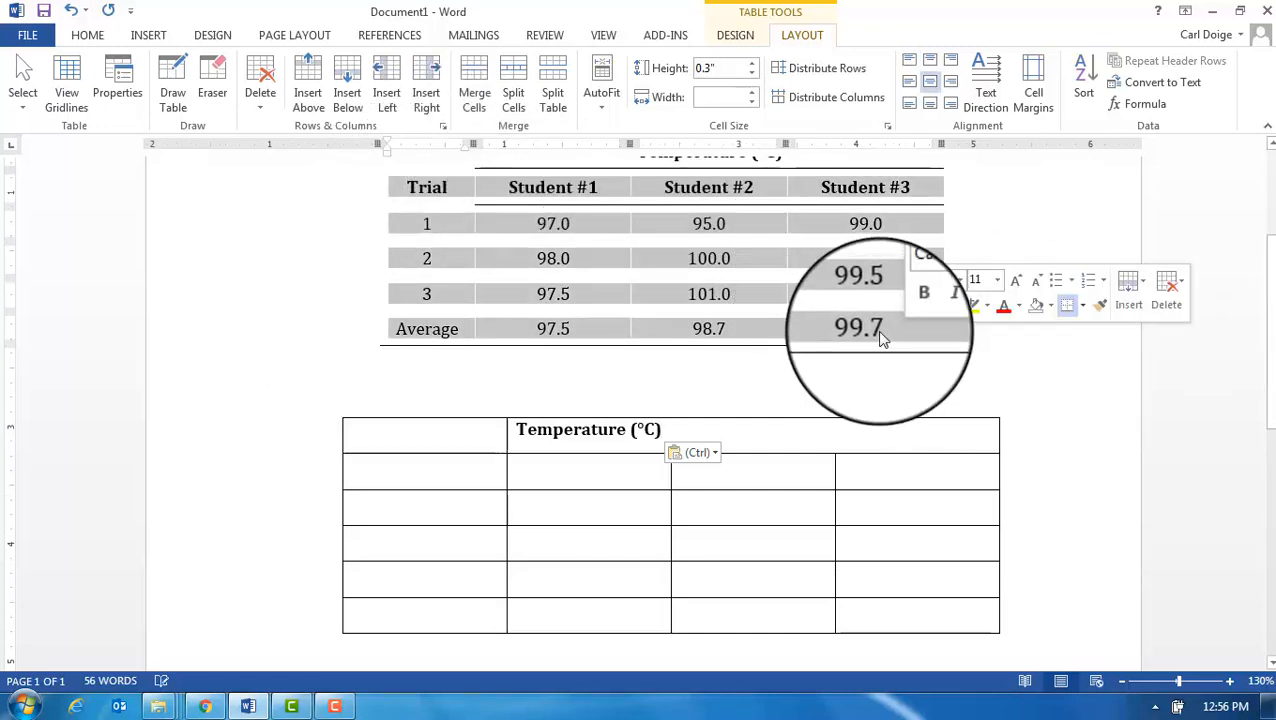
{"action": "right_click", "coordinate": [882, 335]}
{"action": "left_click", "coordinate": [892, 372]}
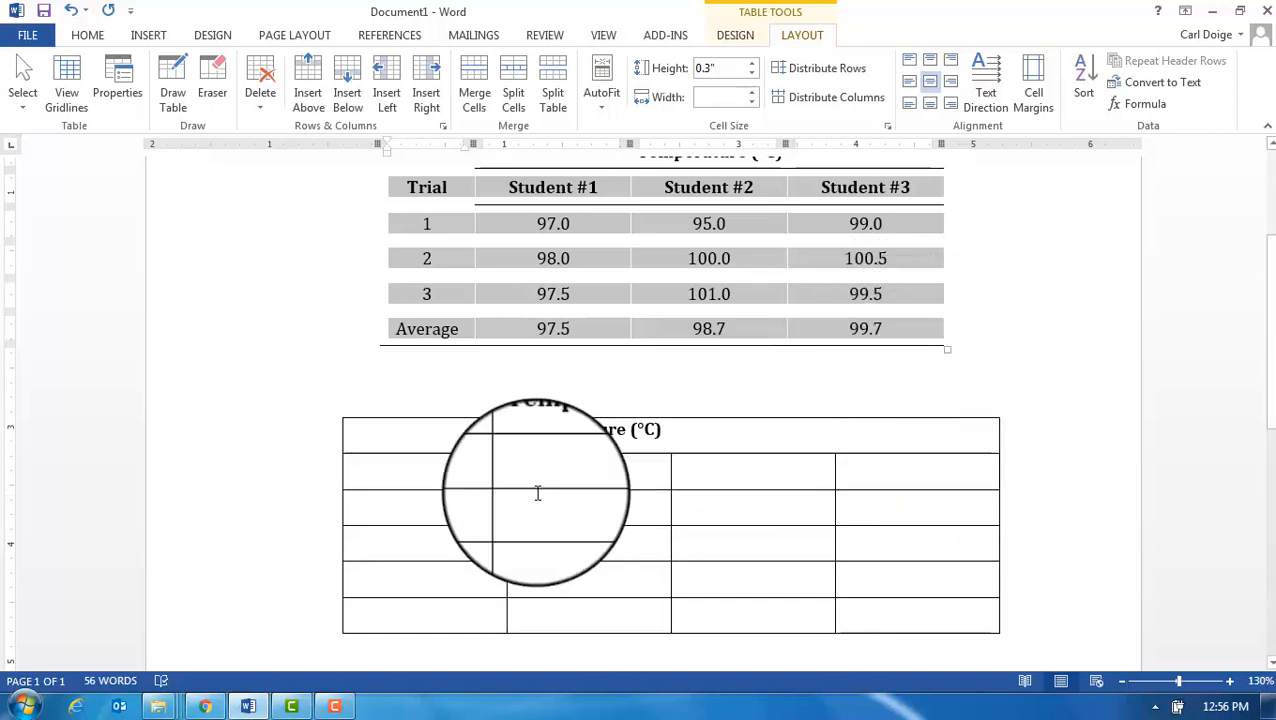
{"action": "left_click", "coordinate": [416, 476]}
{"action": "right_click", "coordinate": [414, 476]}
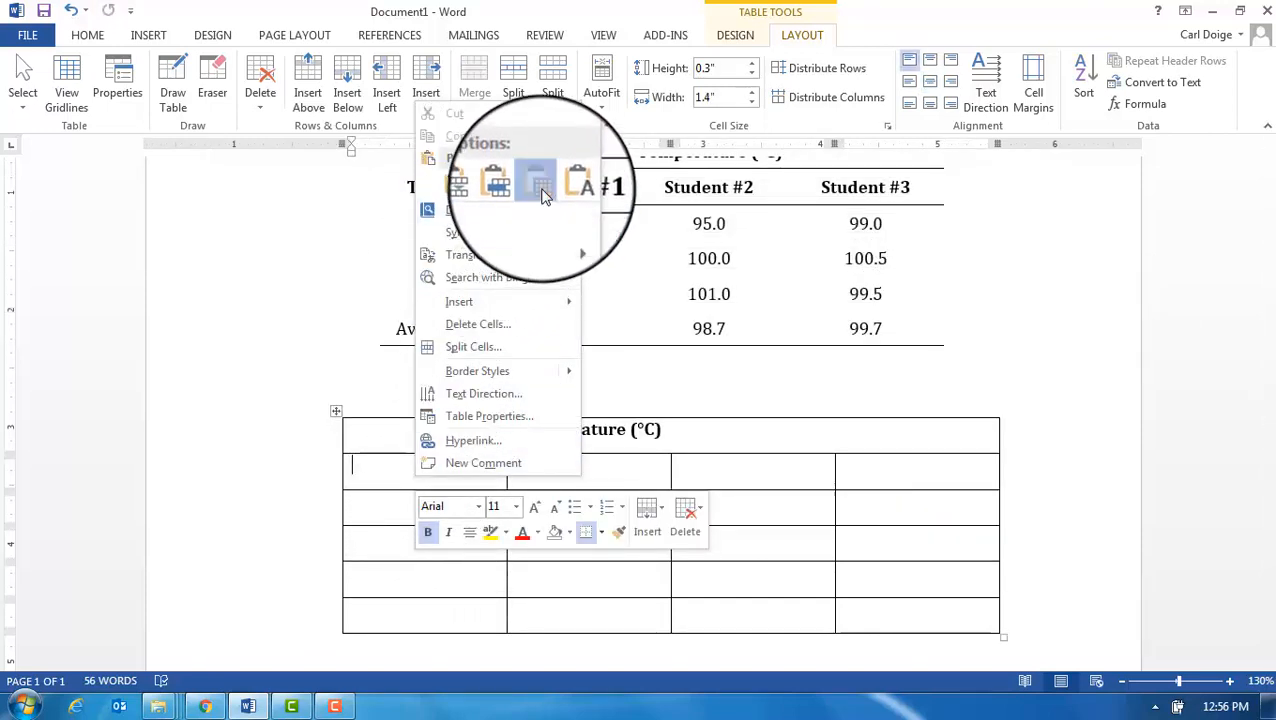
{"action": "left_click", "coordinate": [500, 160]}
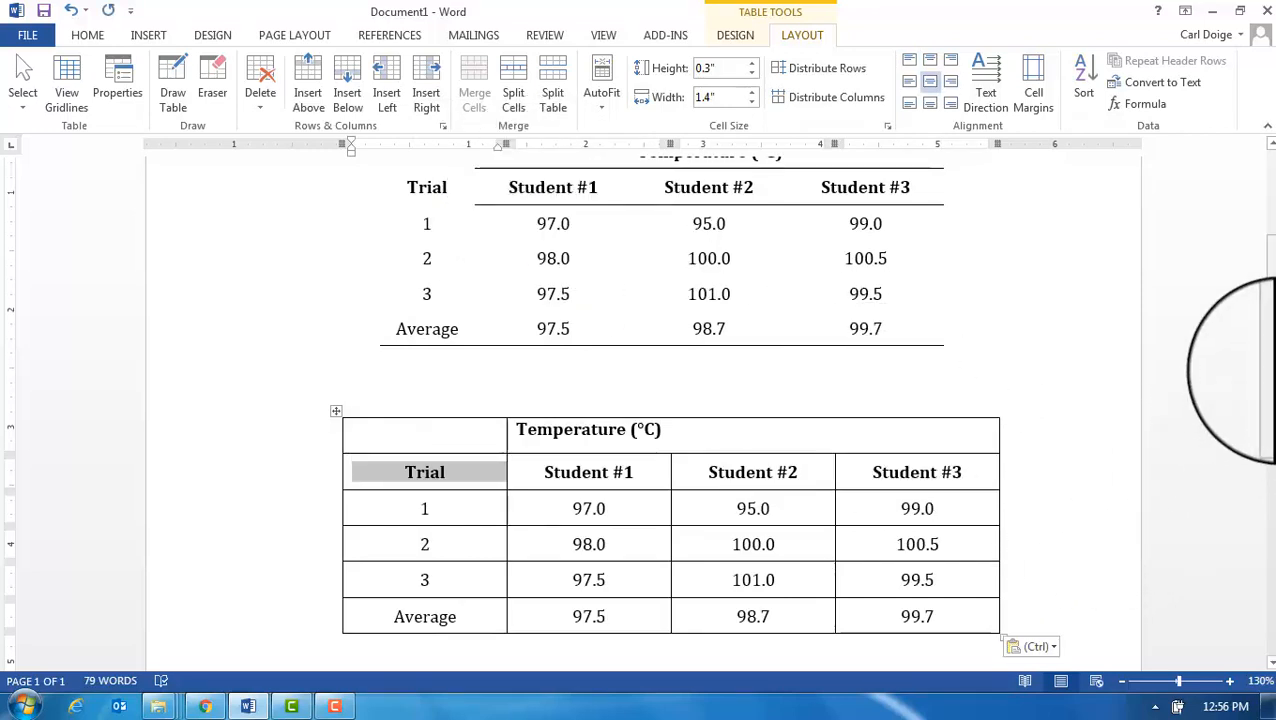
- Centre the "Temperature (°C)" heading horizontally and vertically in its merged cell and check the alignment of the rows below
{"action": "scroll", "coordinate": [1250, 370], "scroll_direction": "down", "scroll_amount": 1}
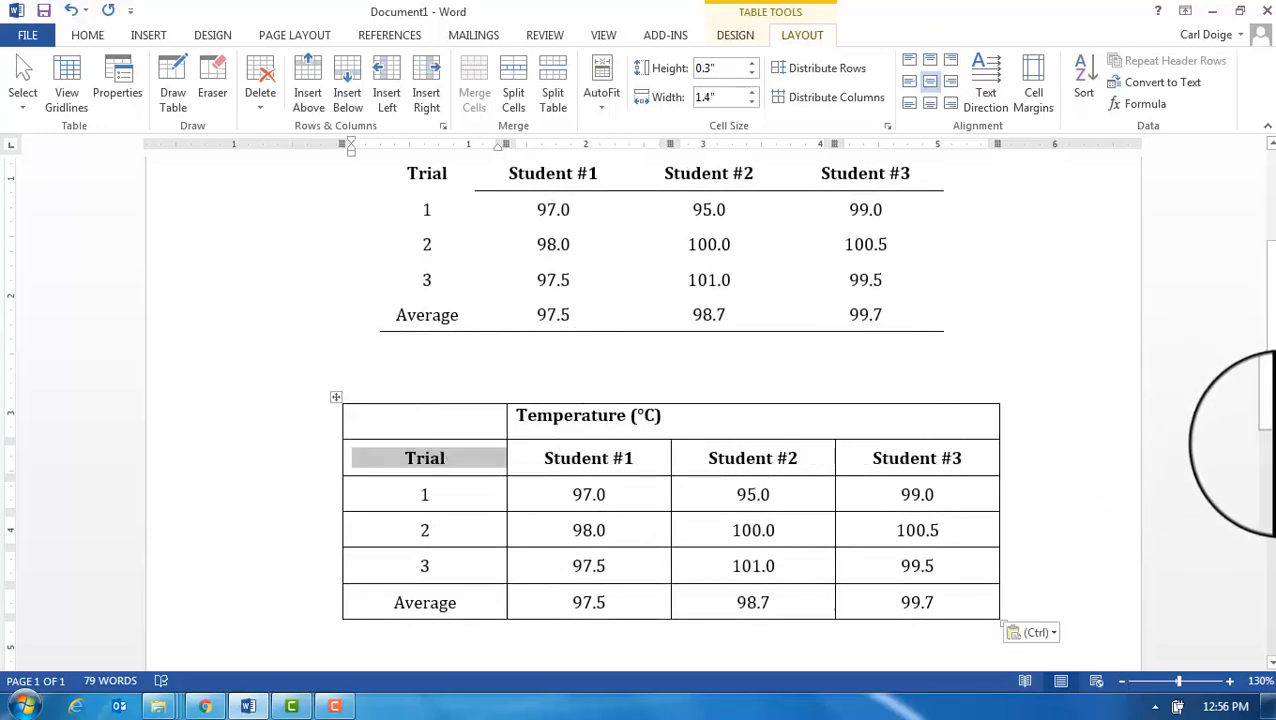
{"action": "left_click_drag", "start_coordinate": [1268, 428], "coordinate": [1268, 408]}
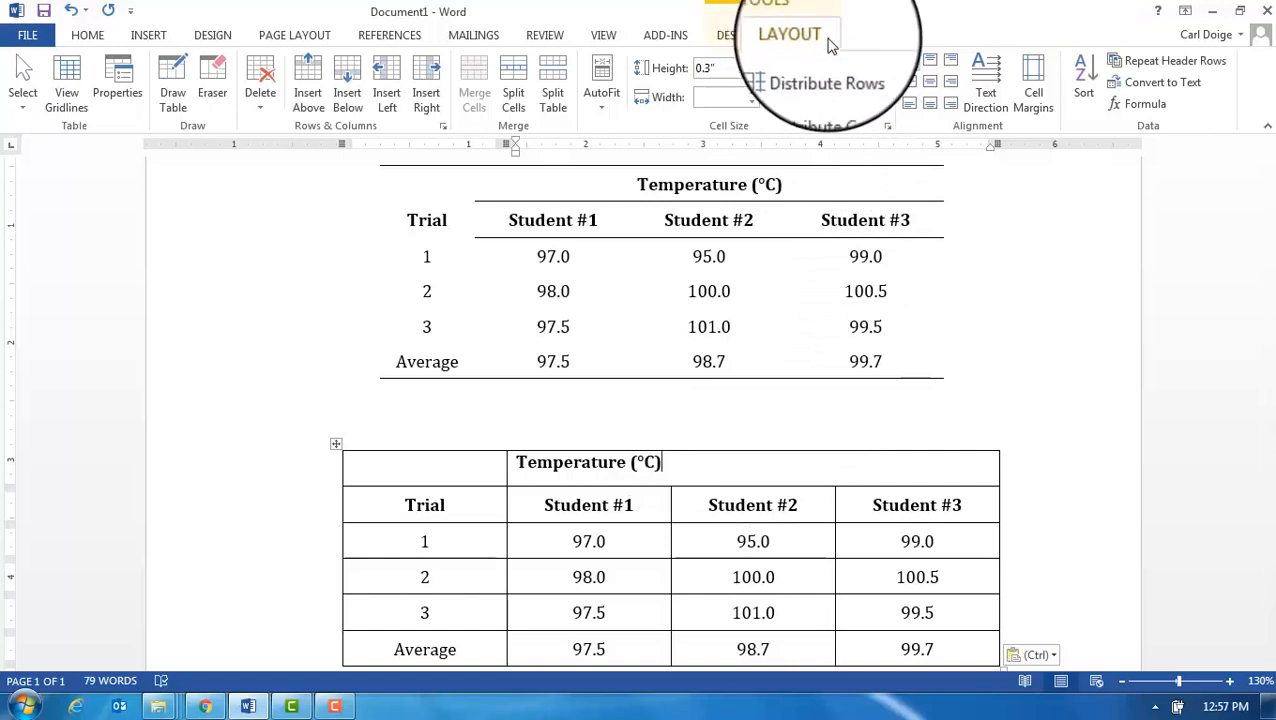
{"action": "left_click", "coordinate": [931, 88]}
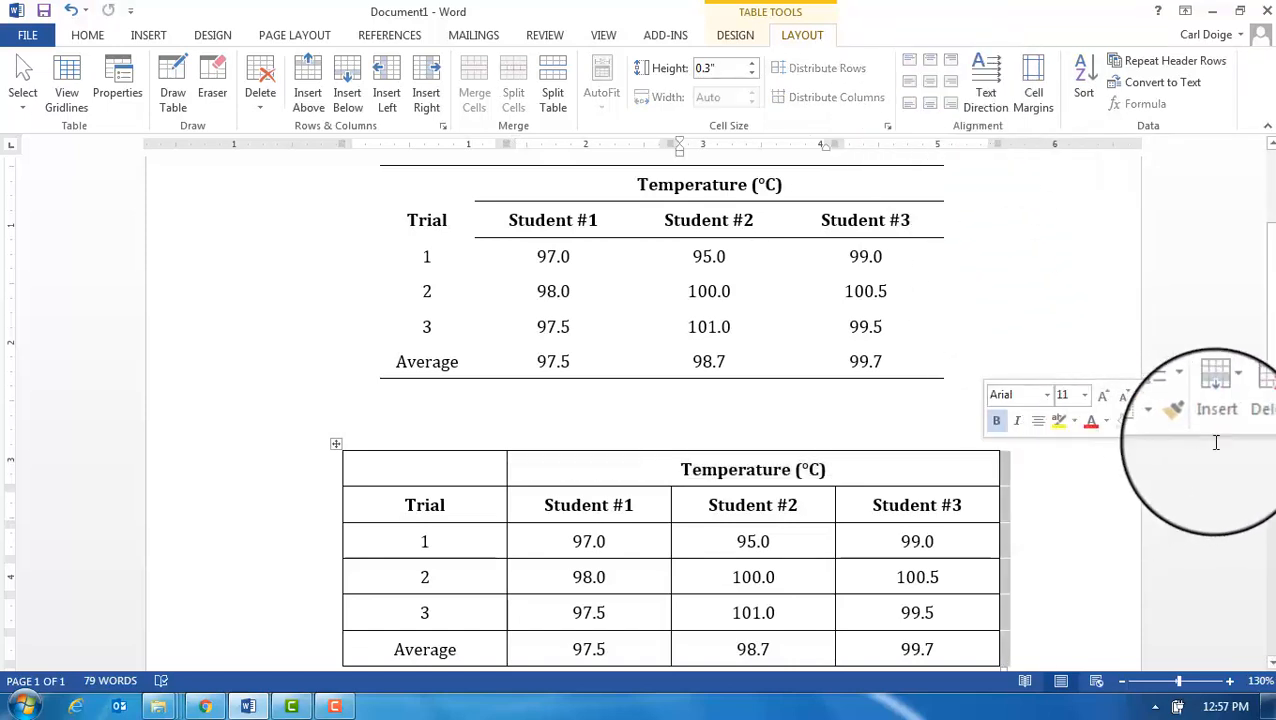
{"action": "scroll", "coordinate": [1274, 333], "scroll_direction": "down", "scroll_amount": 4}
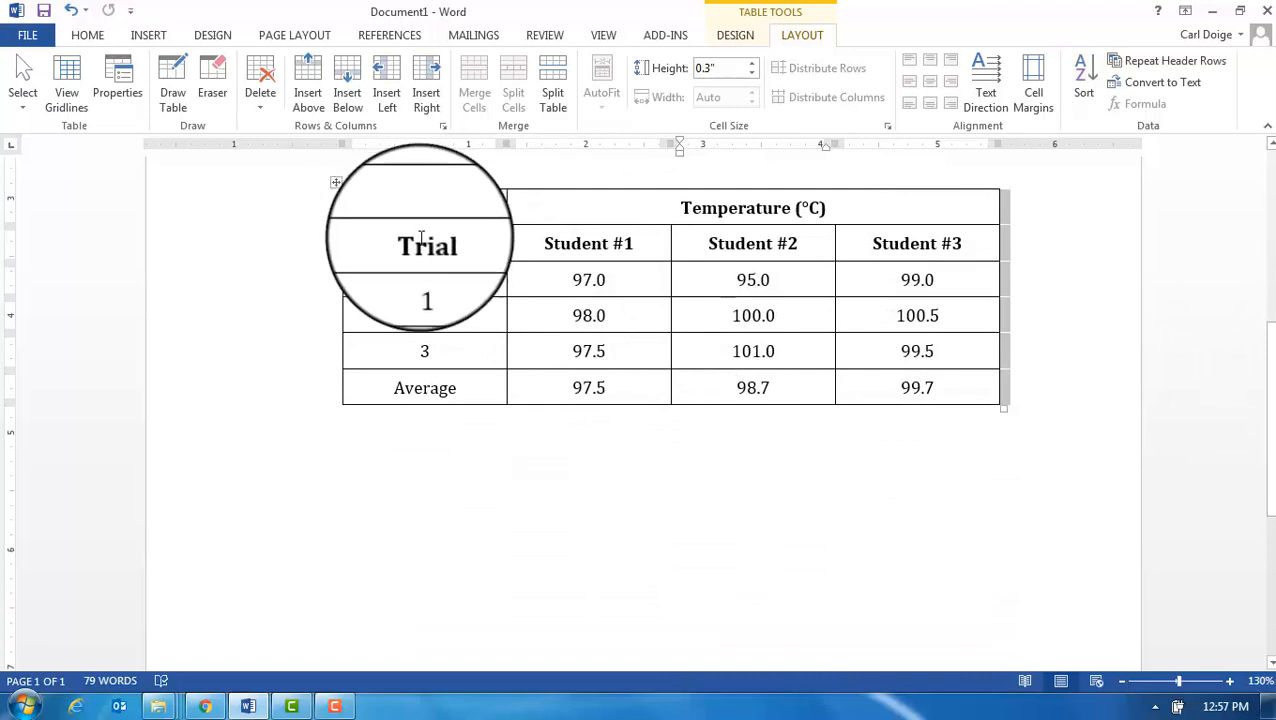
{"action": "left_click_drag", "start_coordinate": [416, 245], "coordinate": [858, 385]}
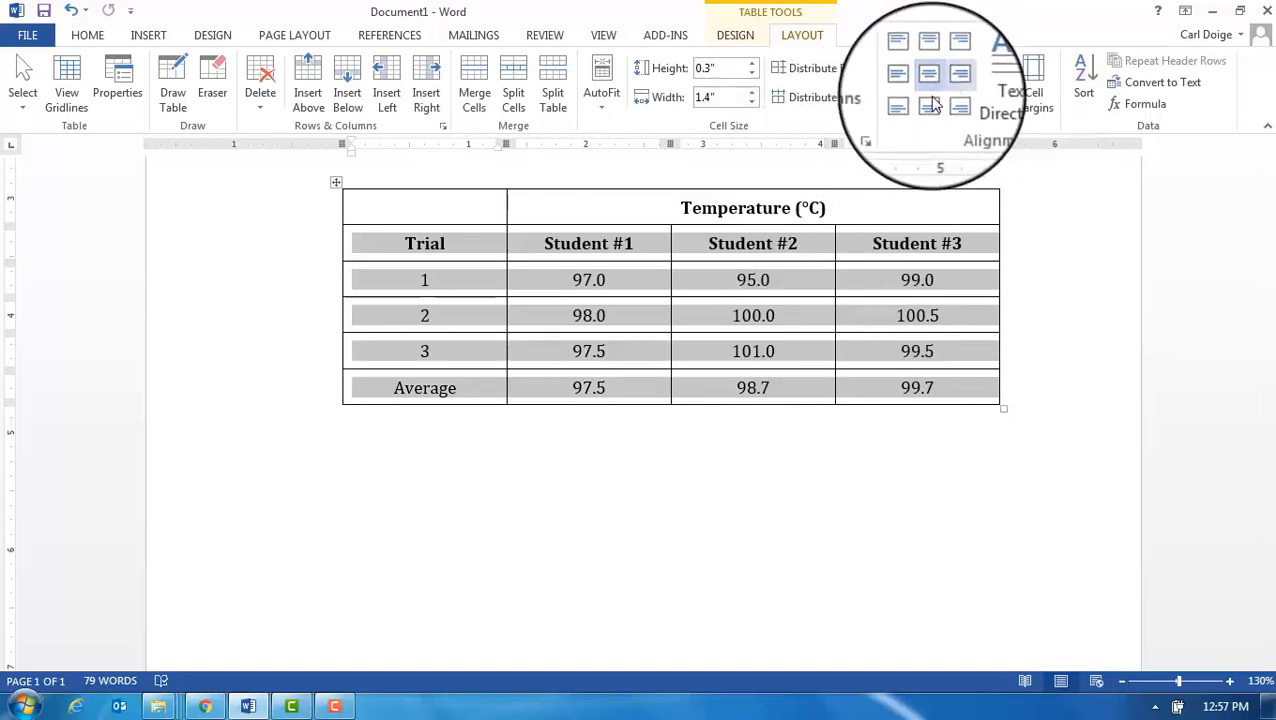
{"action": "left_click", "coordinate": [1074, 252]}
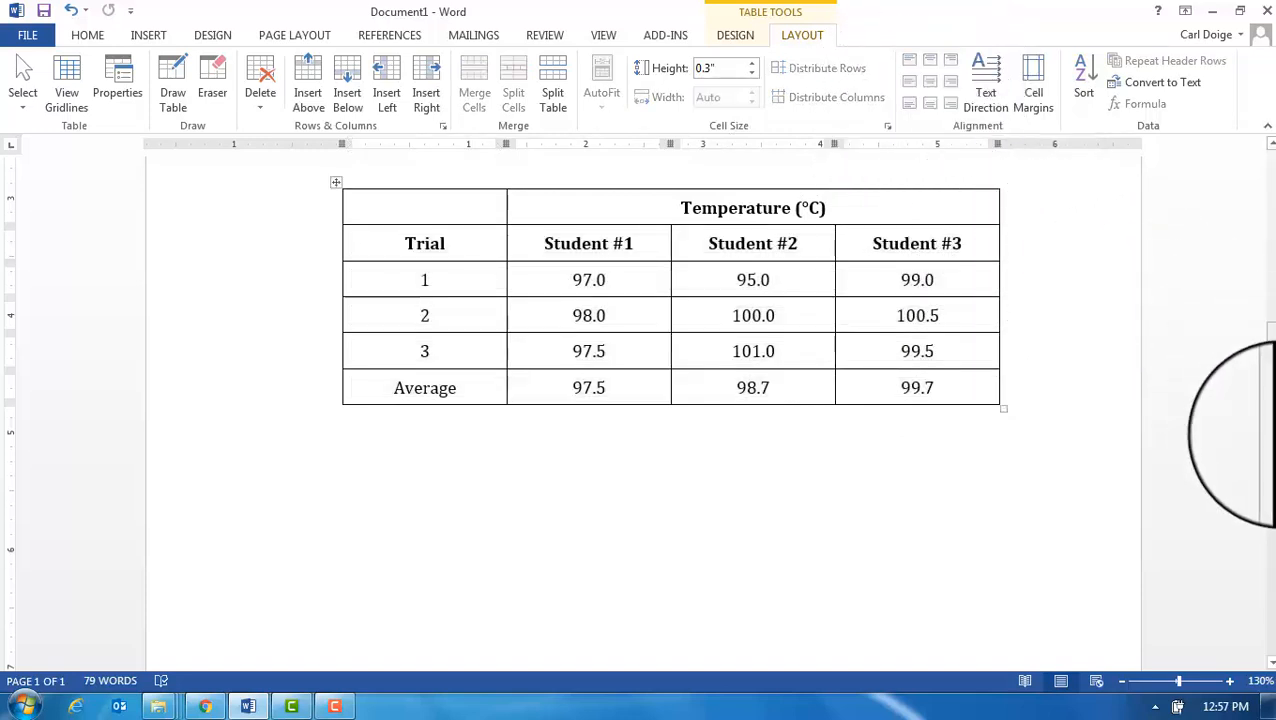
- Remove all borders from the entire new table
{"action": "scroll", "coordinate": [1250, 435], "scroll_direction": "up", "scroll_amount": 2}
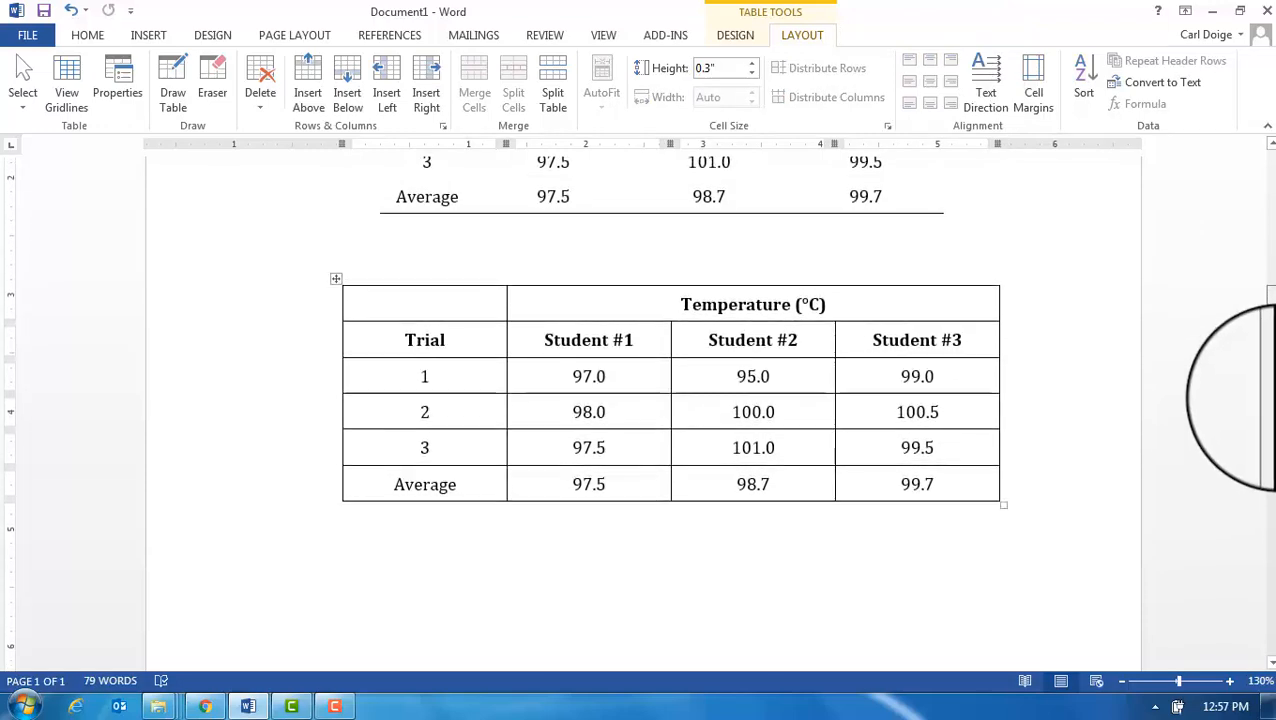
{"action": "scroll", "coordinate": [1266, 354], "scroll_direction": "up", "scroll_amount": 3}
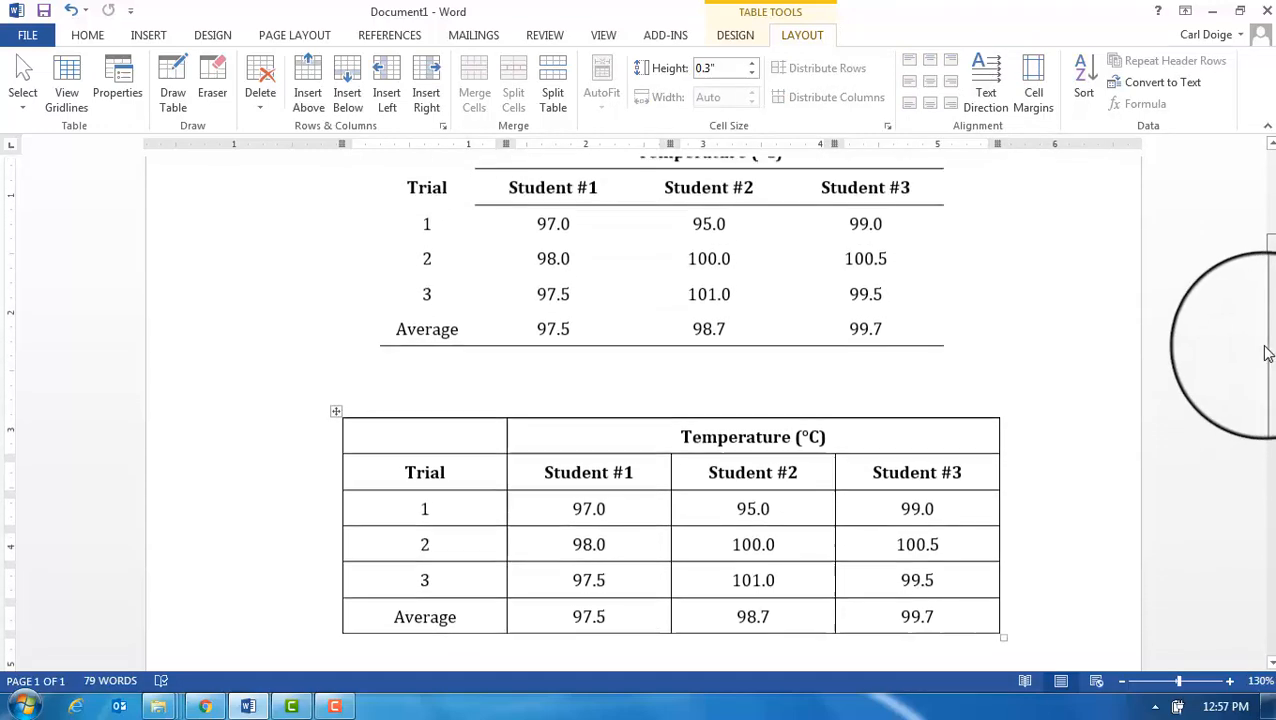
{"action": "mouse_move", "coordinate": [1265, 346]}
{"action": "left_mouse_down"}
{"action": "mouse_move", "coordinate": [1243, 334]}
{"action": "mouse_move", "coordinate": [1240, 359]}
{"action": "mouse_move", "coordinate": [1254, 358]}
{"action": "mouse_move", "coordinate": [1256, 336]}
{"action": "mouse_move", "coordinate": [1261, 348]}
{"action": "left_mouse_up"}
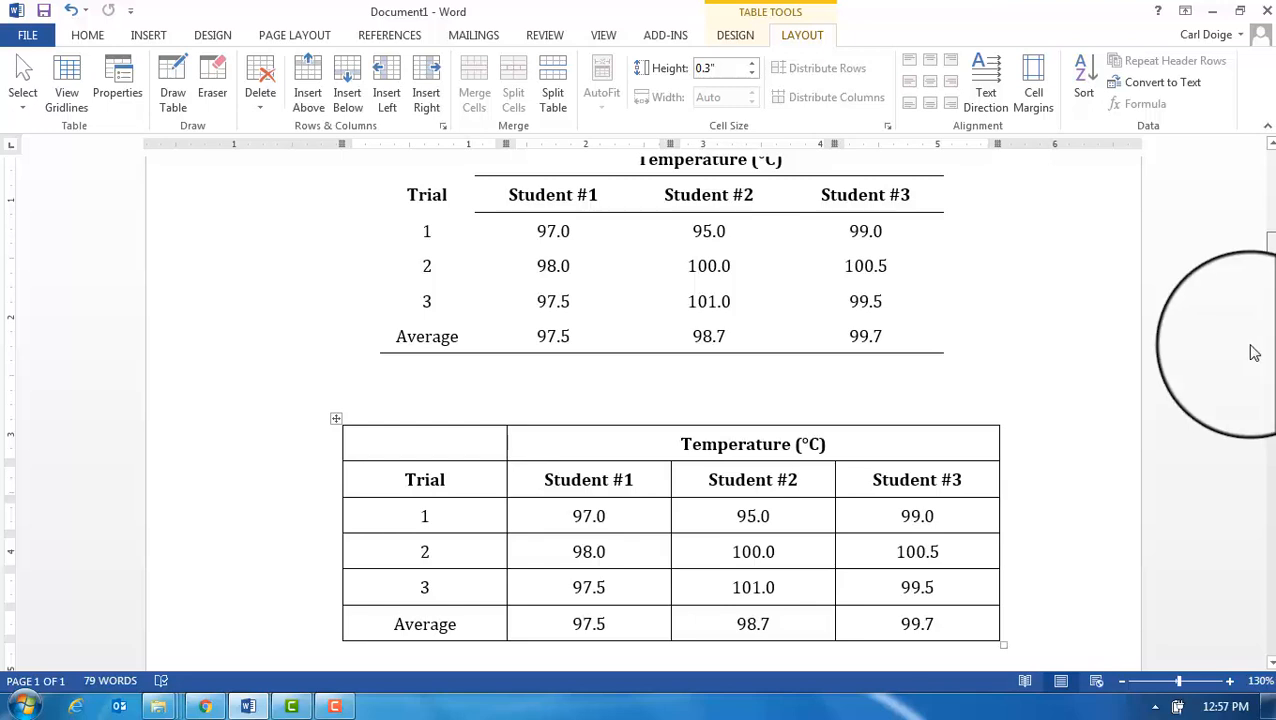
{"action": "mouse_move", "coordinate": [421, 442]}
{"action": "left_mouse_down"}
{"action": "mouse_move", "coordinate": [570, 439]}
{"action": "mouse_move", "coordinate": [703, 501]}
{"action": "mouse_move", "coordinate": [769, 541]}
{"action": "mouse_move", "coordinate": [804, 594]}
{"action": "mouse_move", "coordinate": [882, 624]}
{"action": "left_mouse_up"}
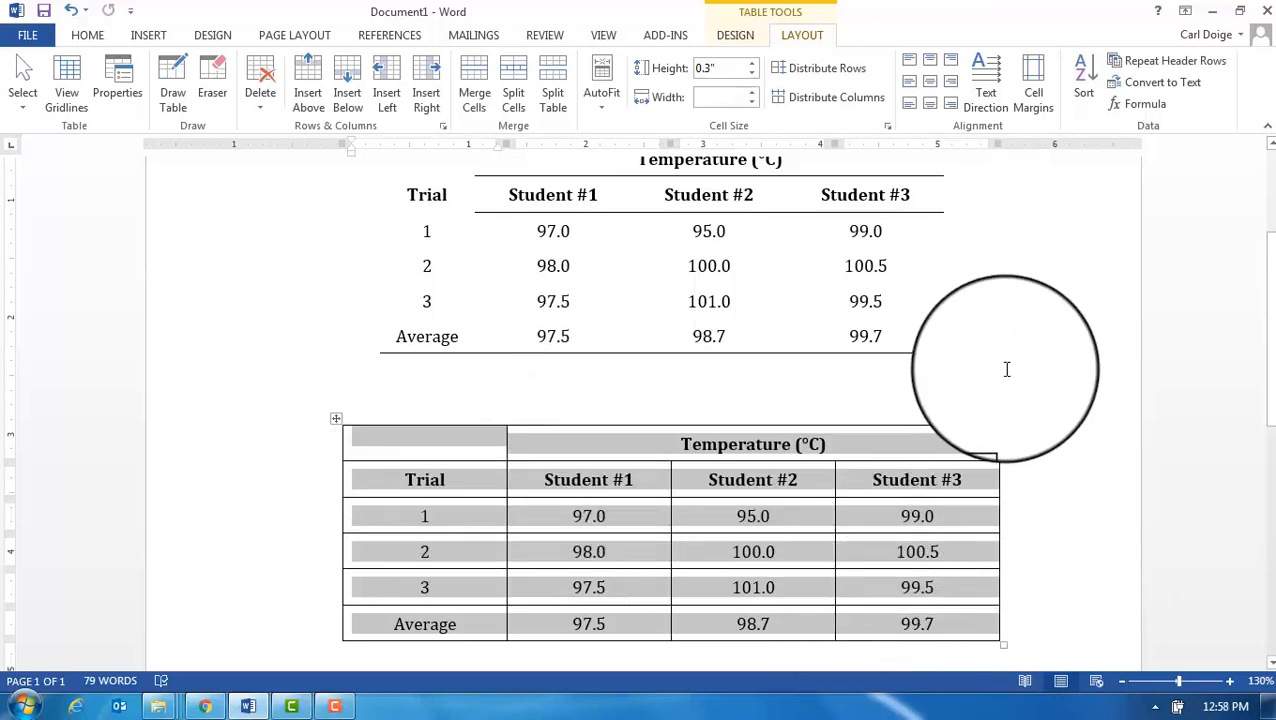
{"action": "left_click", "coordinate": [736, 37]}
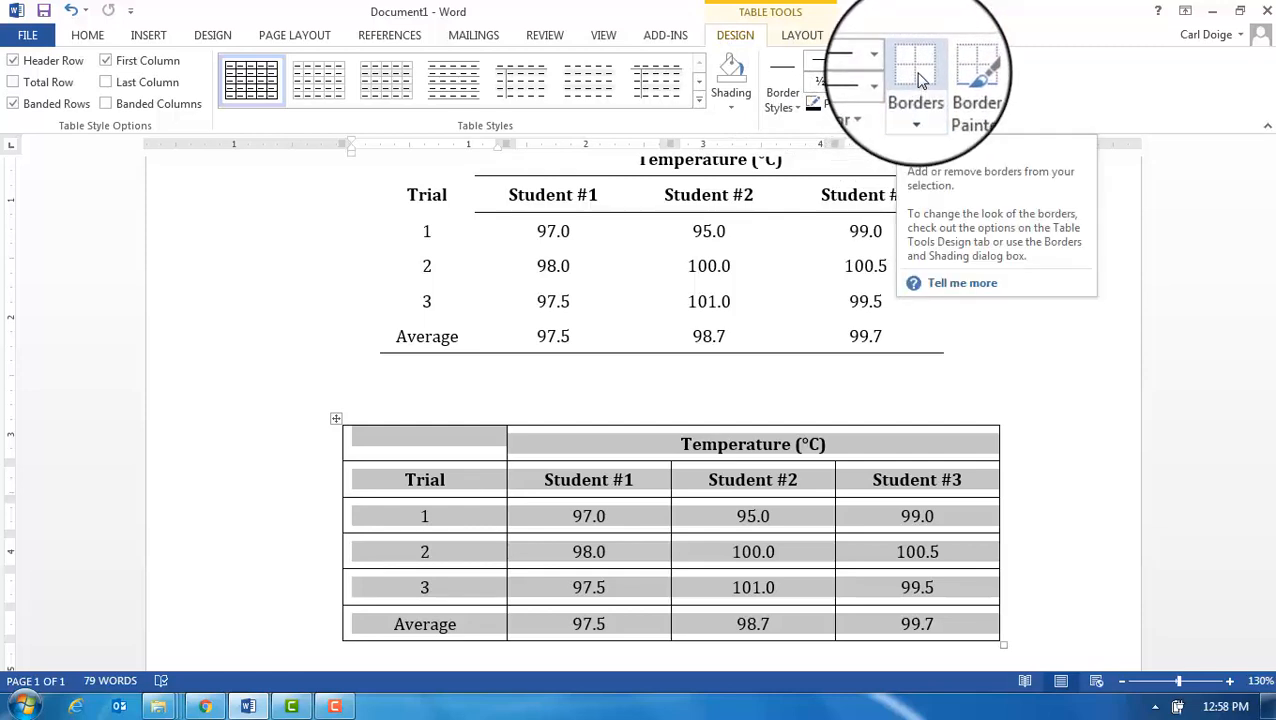
{"action": "left_click", "coordinate": [88, 38]}
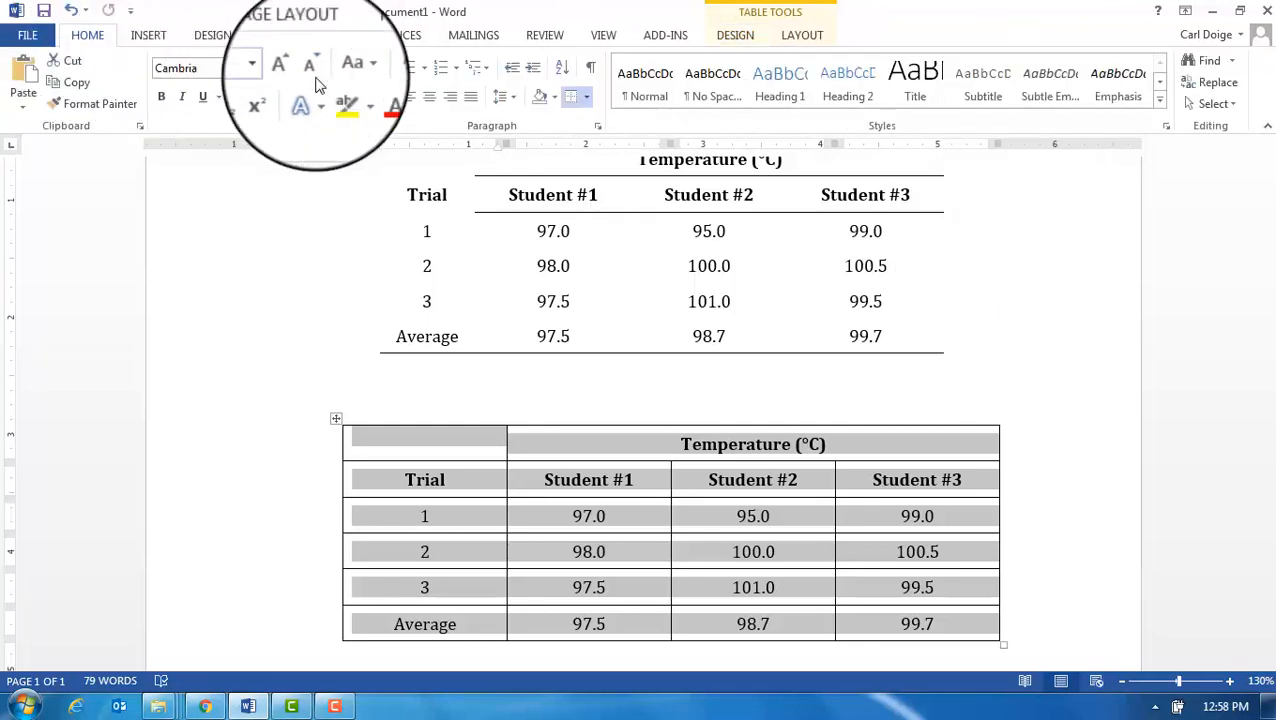
{"action": "left_click", "coordinate": [588, 100]}
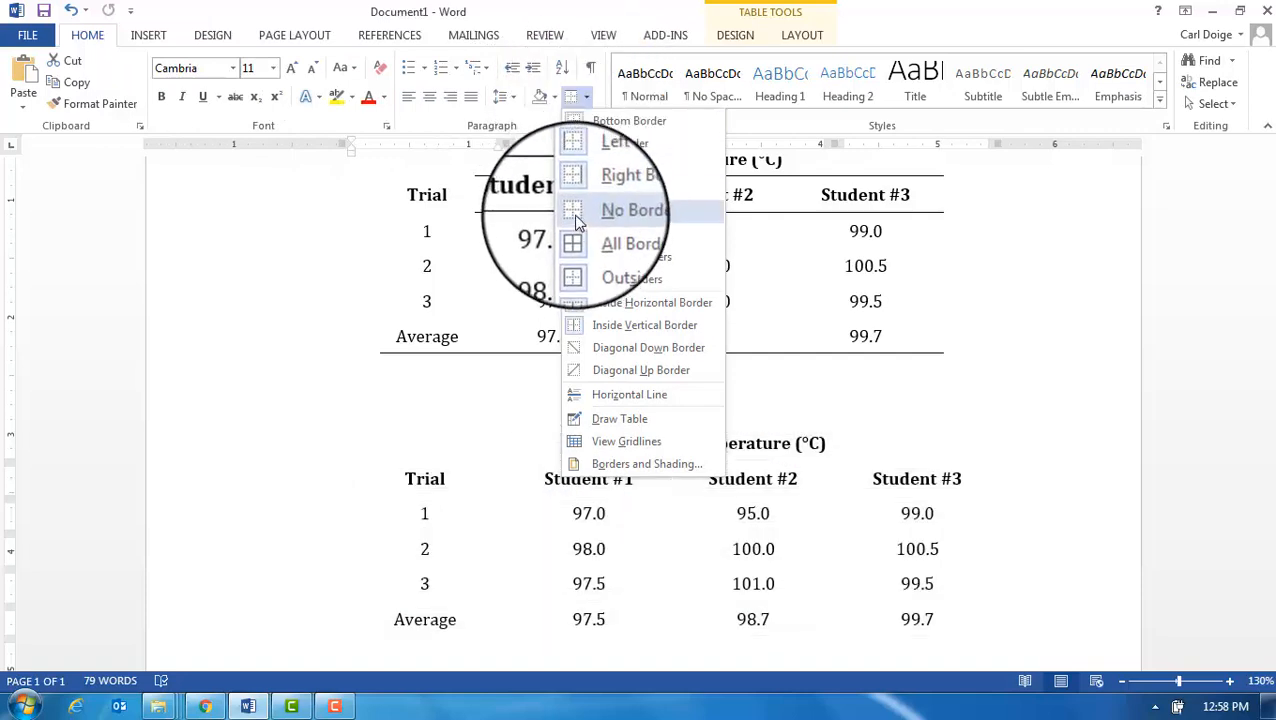
{"action": "left_click", "coordinate": [573, 217]}
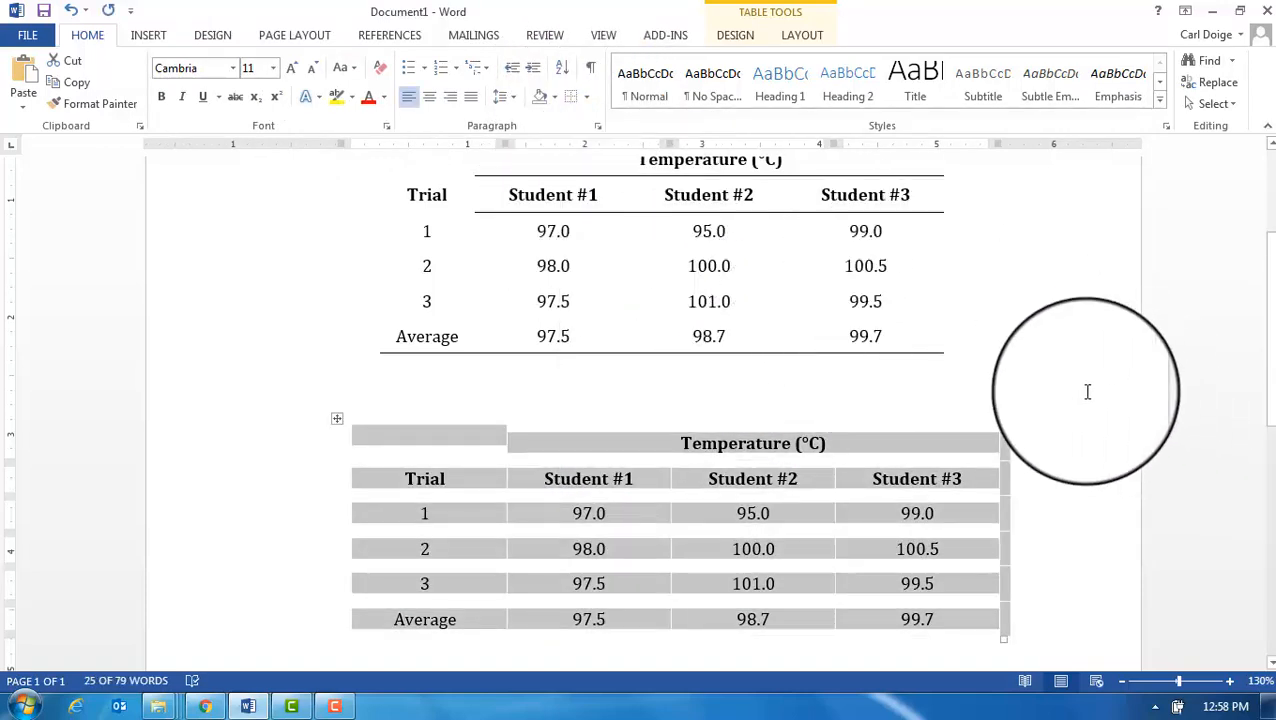
{"action": "left_click", "coordinate": [1087, 391]}
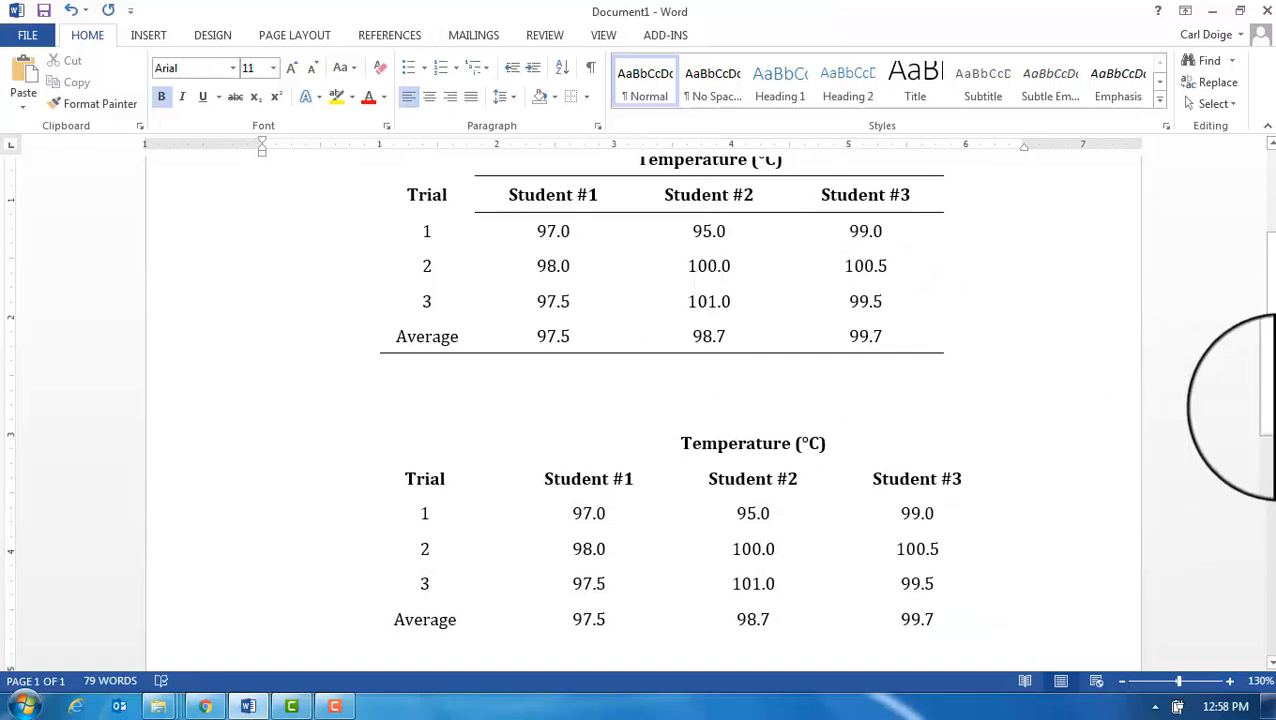
- Compare with Table 1's rules and add a bottom border under the new table's Average row
{"action": "left_click_drag", "start_coordinate": [1274, 391], "coordinate": [1059, 330]}
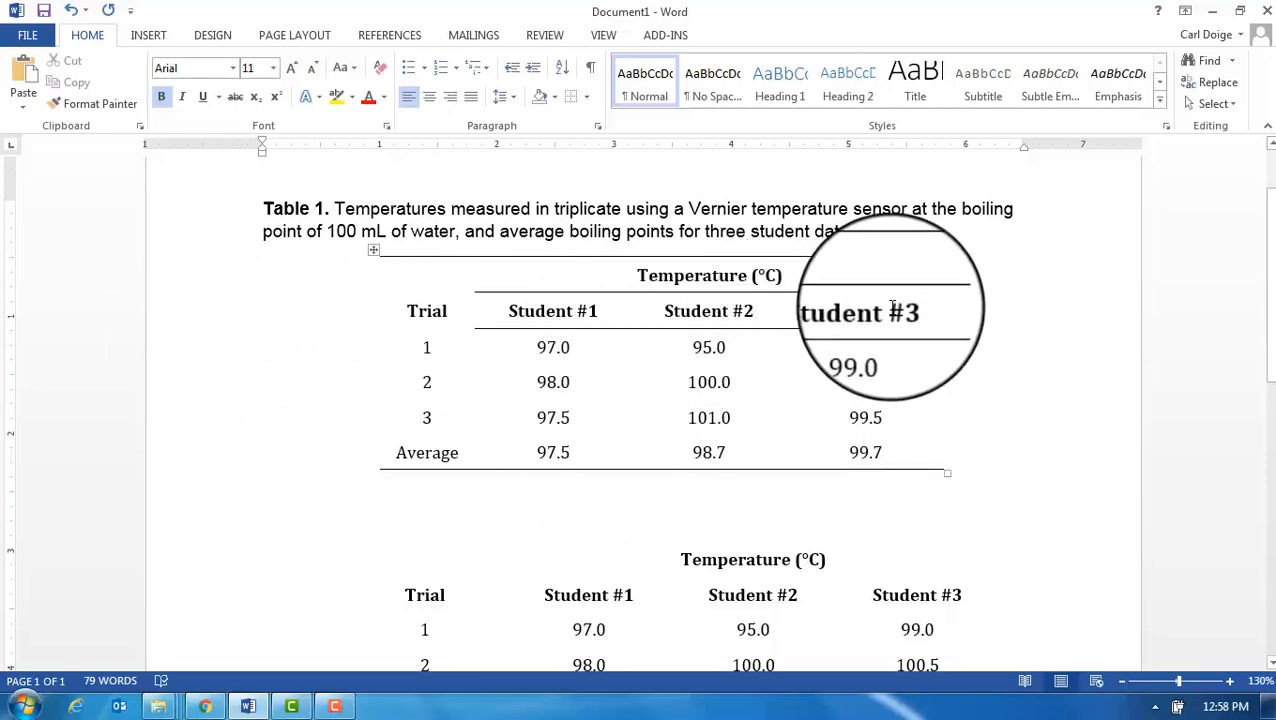
{"action": "left_click_drag", "start_coordinate": [1273, 345], "coordinate": [1253, 450]}
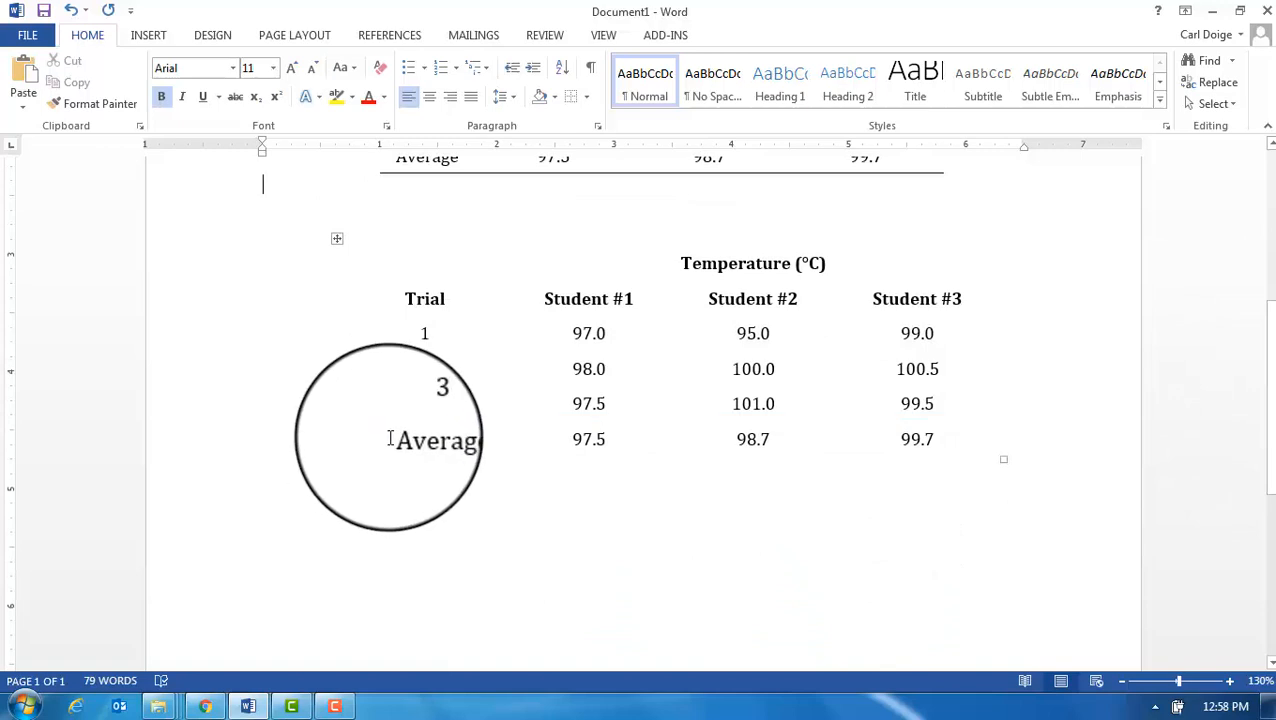
{"action": "left_click_drag", "start_coordinate": [390, 439], "coordinate": [912, 444]}
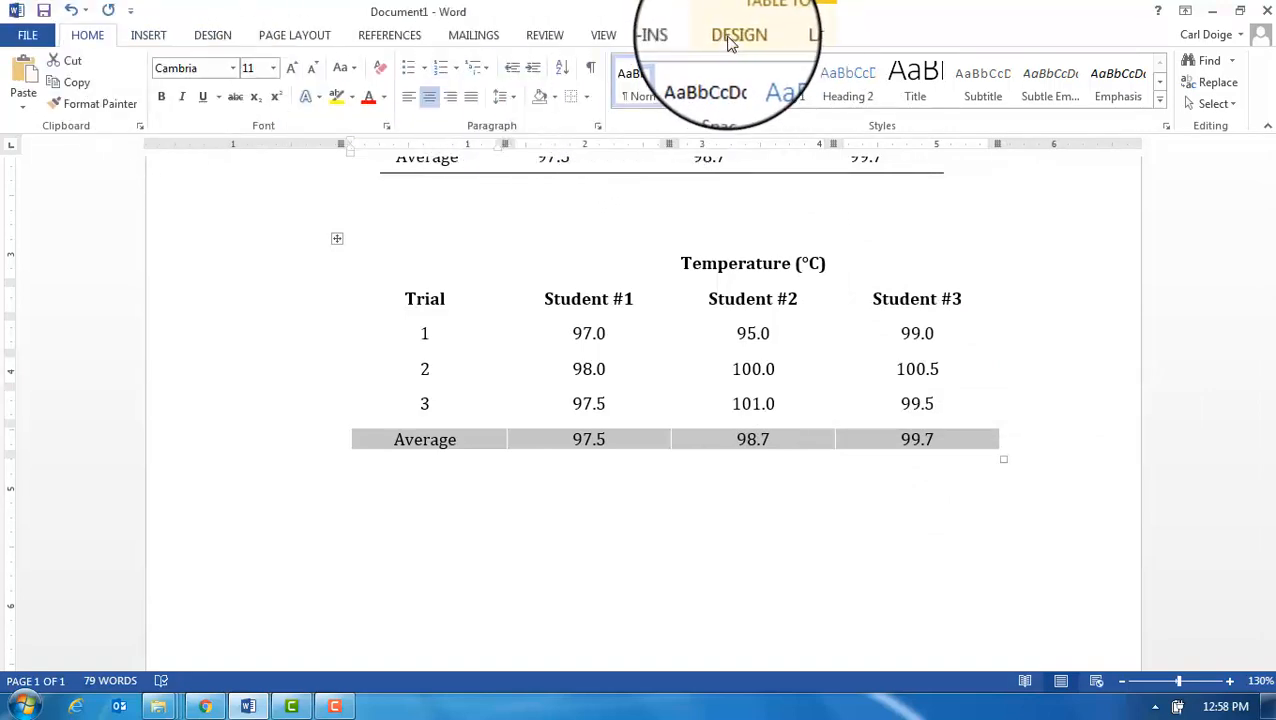
{"action": "left_click", "coordinate": [588, 97]}
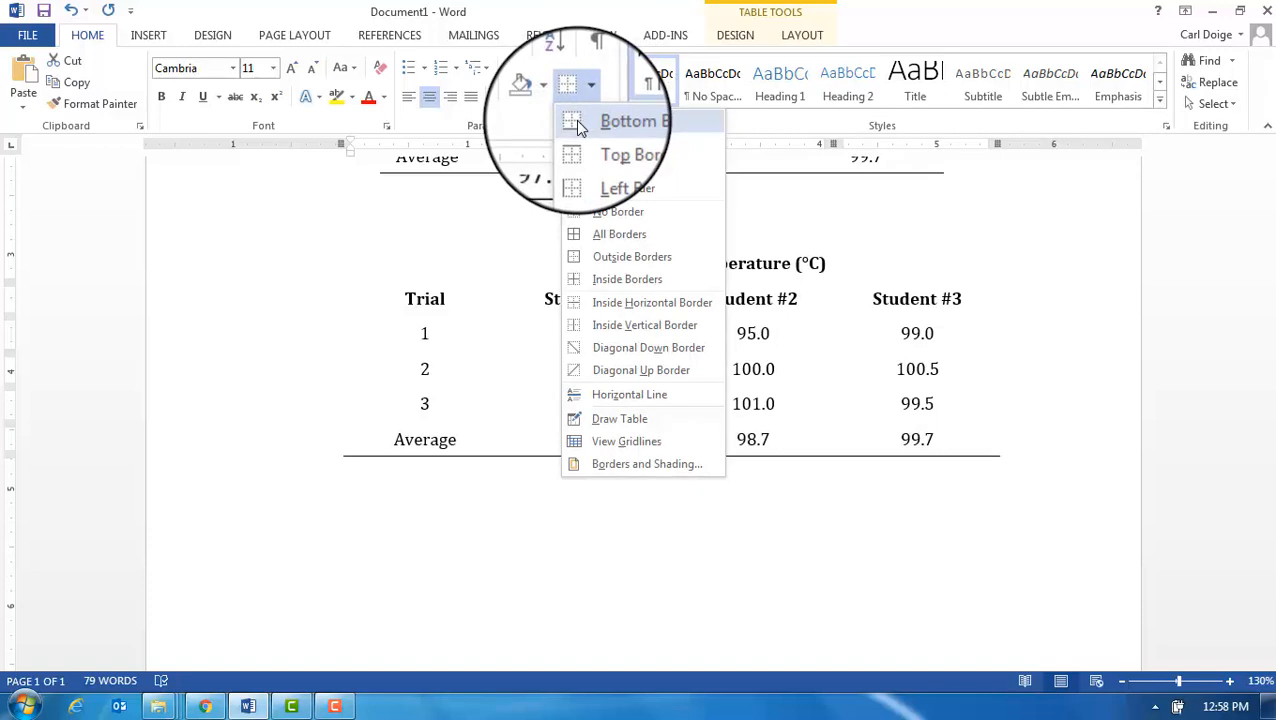
{"action": "left_click", "coordinate": [575, 120]}
{"action": "scroll", "coordinate": [1270, 458], "scroll_direction": "up", "scroll_amount": 3}
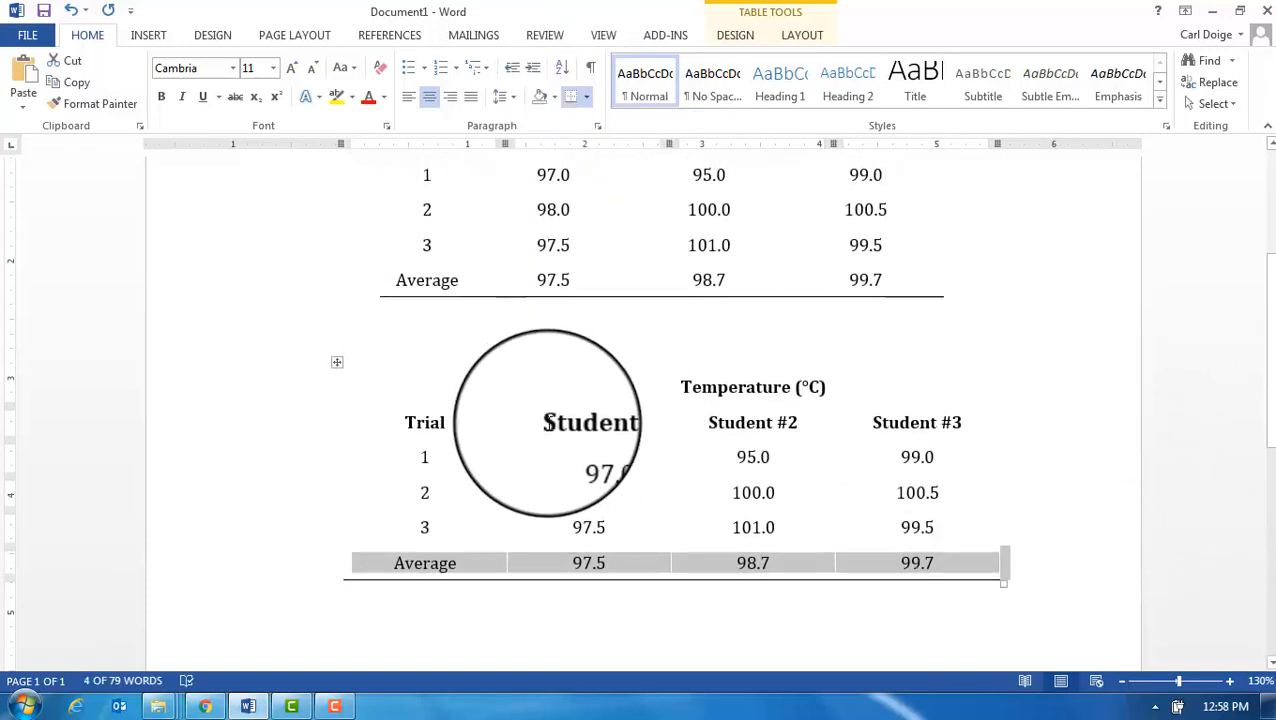
- Add bottom borders under the three Student heading cells and under the "Temperature (°C)" cell of the new table
{"action": "left_click_drag", "start_coordinate": [548, 422], "coordinate": [880, 428]}
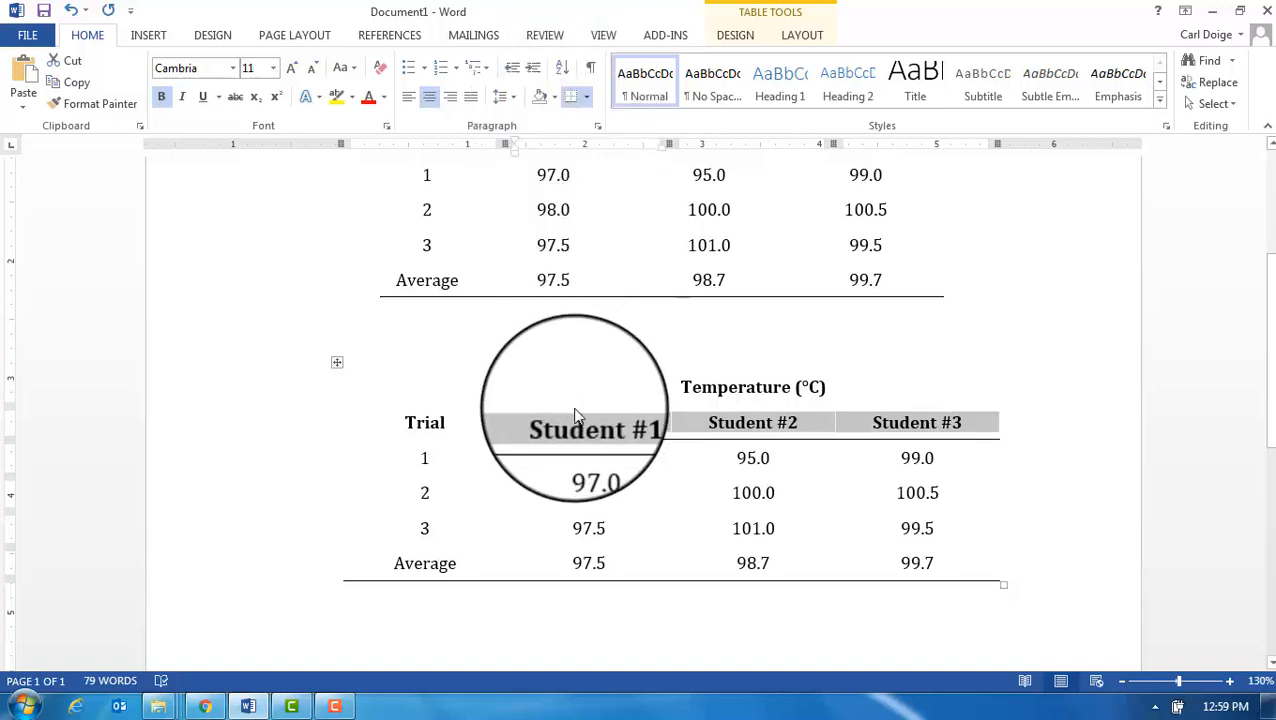
{"action": "left_click", "coordinate": [629, 382]}
{"action": "left_click_drag", "start_coordinate": [629, 382], "coordinate": [826, 387]}
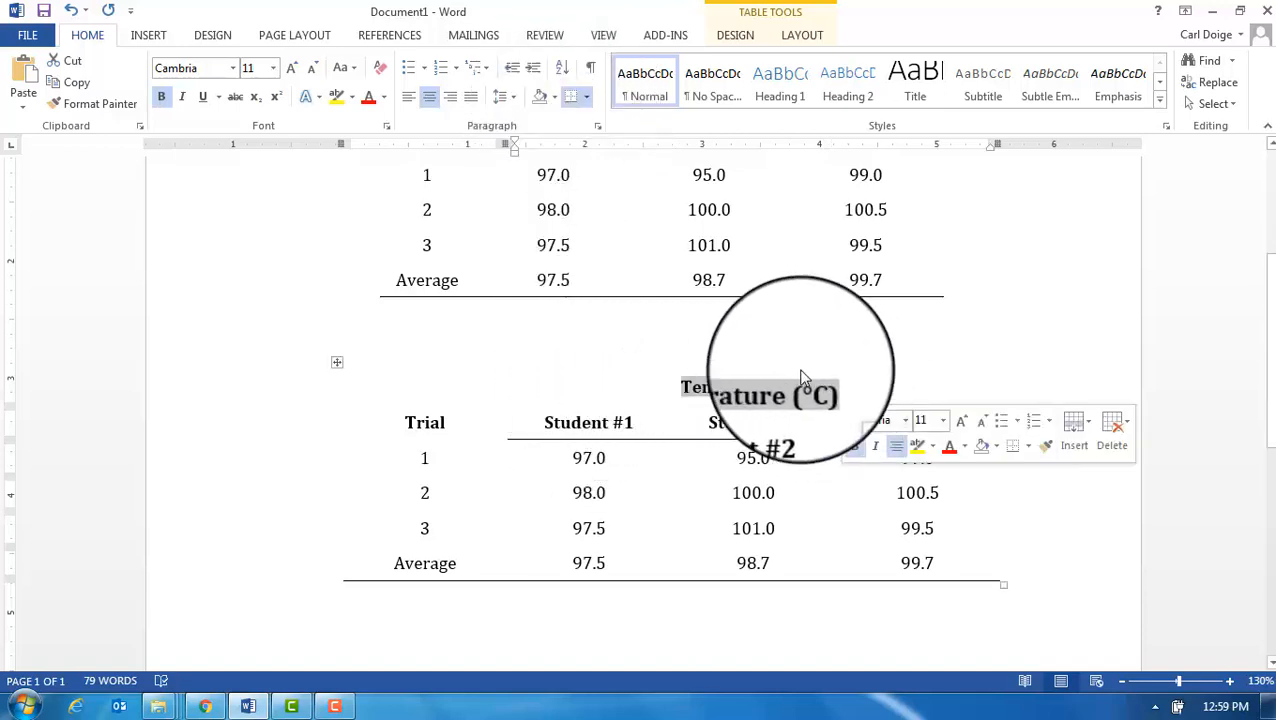
{"action": "left_click", "coordinate": [571, 97]}
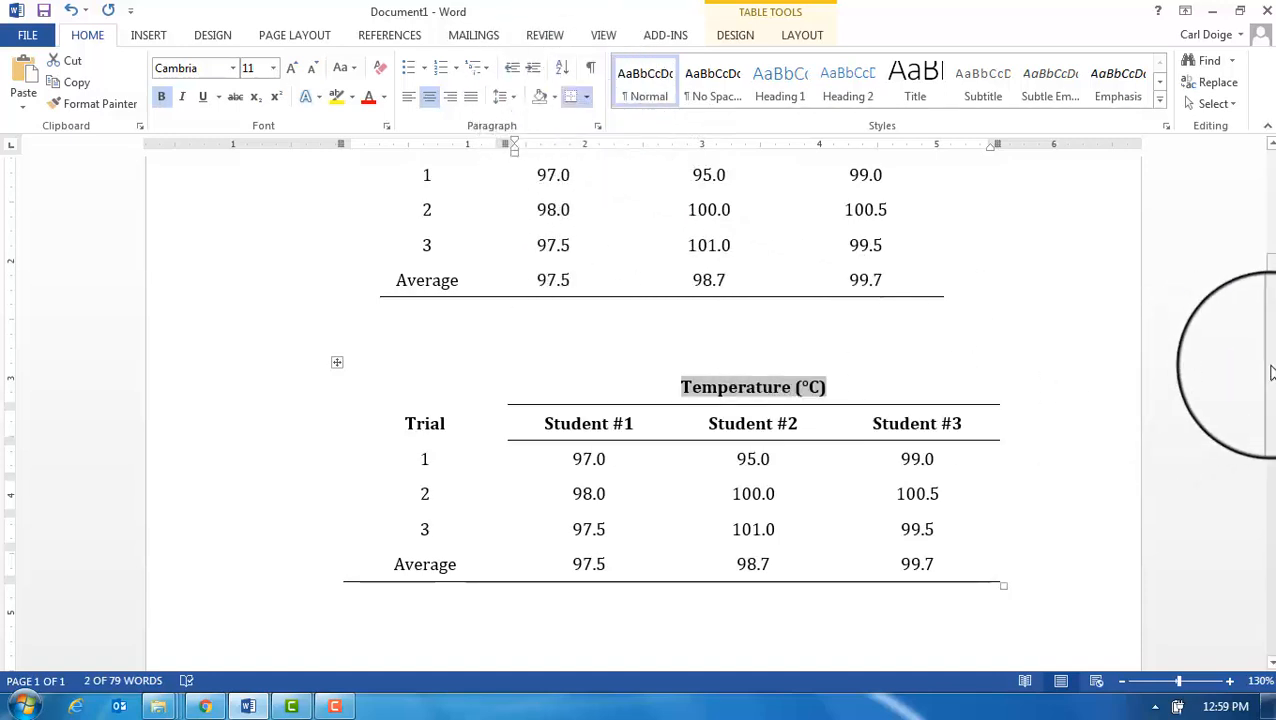
- Add a top border above the "Temperature (°C)" heading cell of the new table
{"action": "scroll", "coordinate": [1270, 320], "scroll_direction": "up", "scroll_amount": 3}
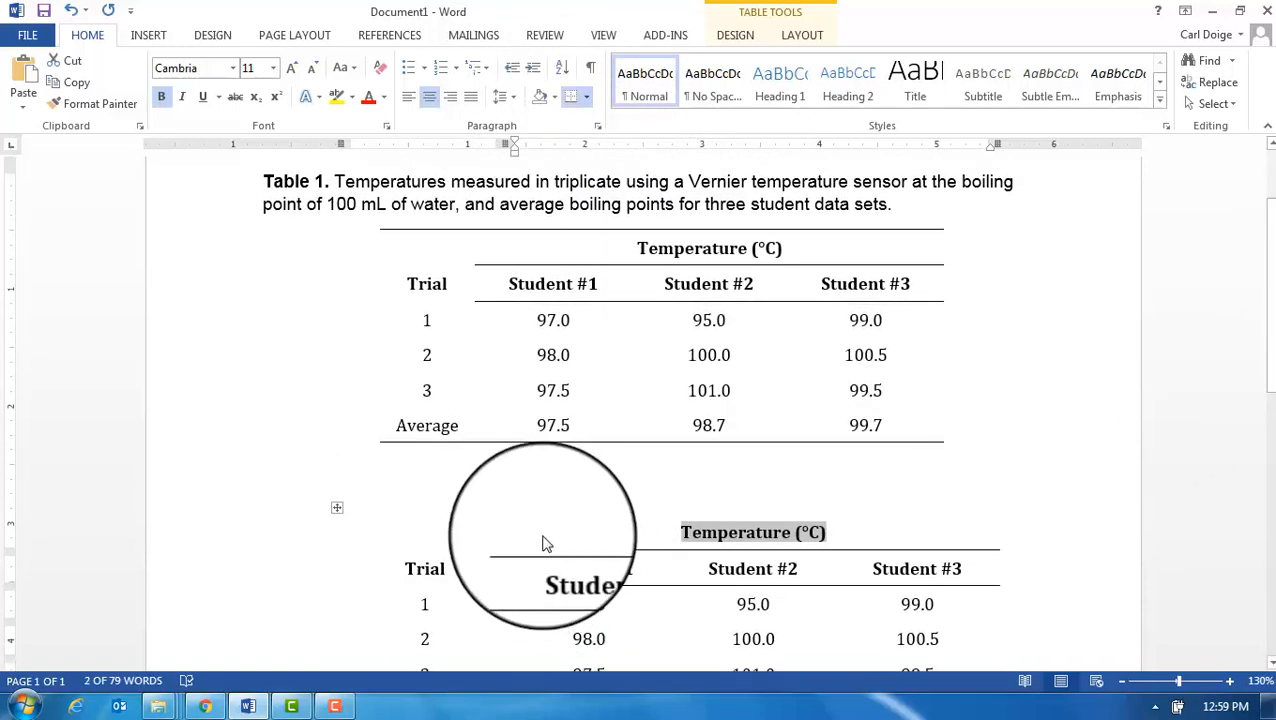
{"action": "left_click_drag", "start_coordinate": [704, 532], "coordinate": [822, 532]}
{"action": "left_click", "coordinate": [688, 534]}
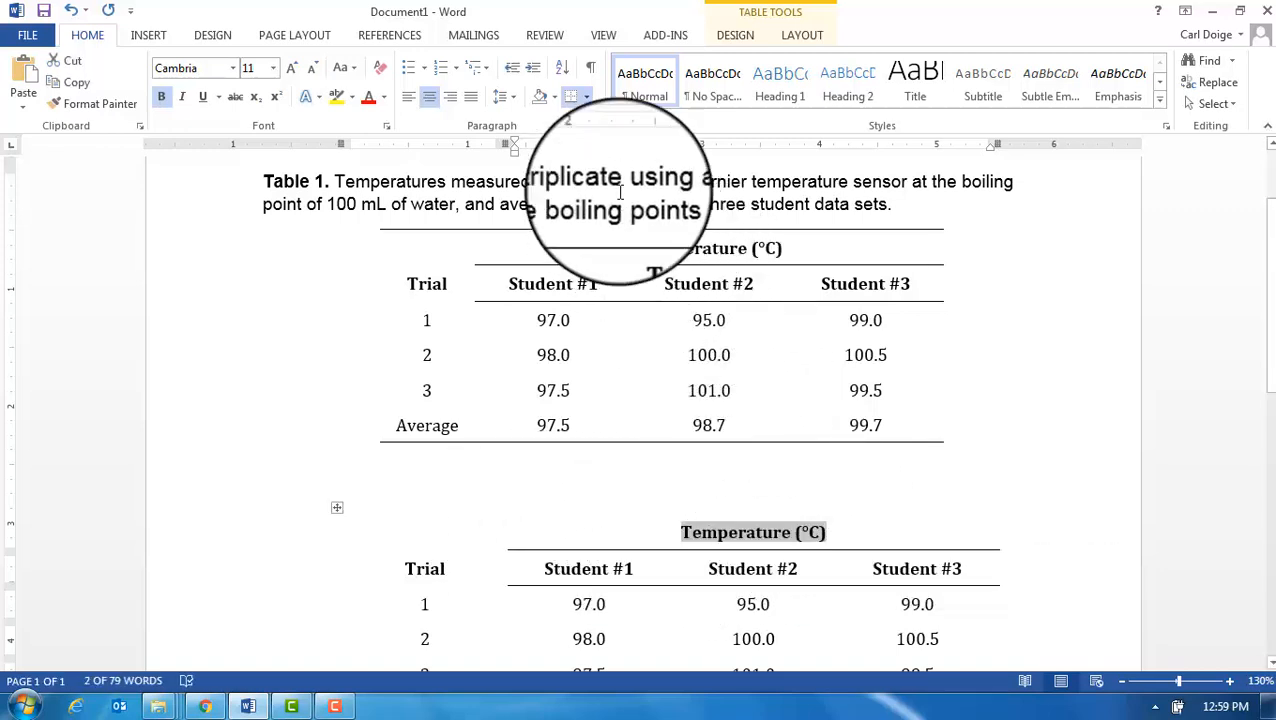
{"action": "left_click", "coordinate": [588, 98]}
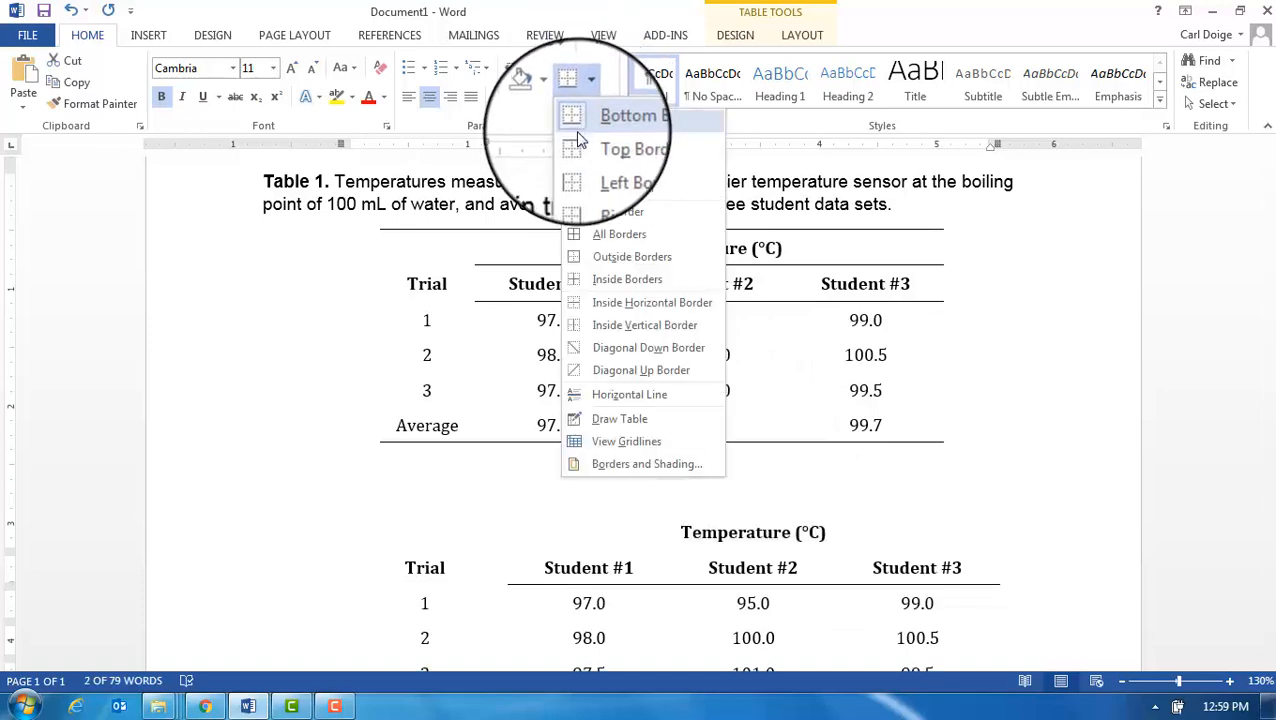
{"action": "left_click", "coordinate": [580, 141]}
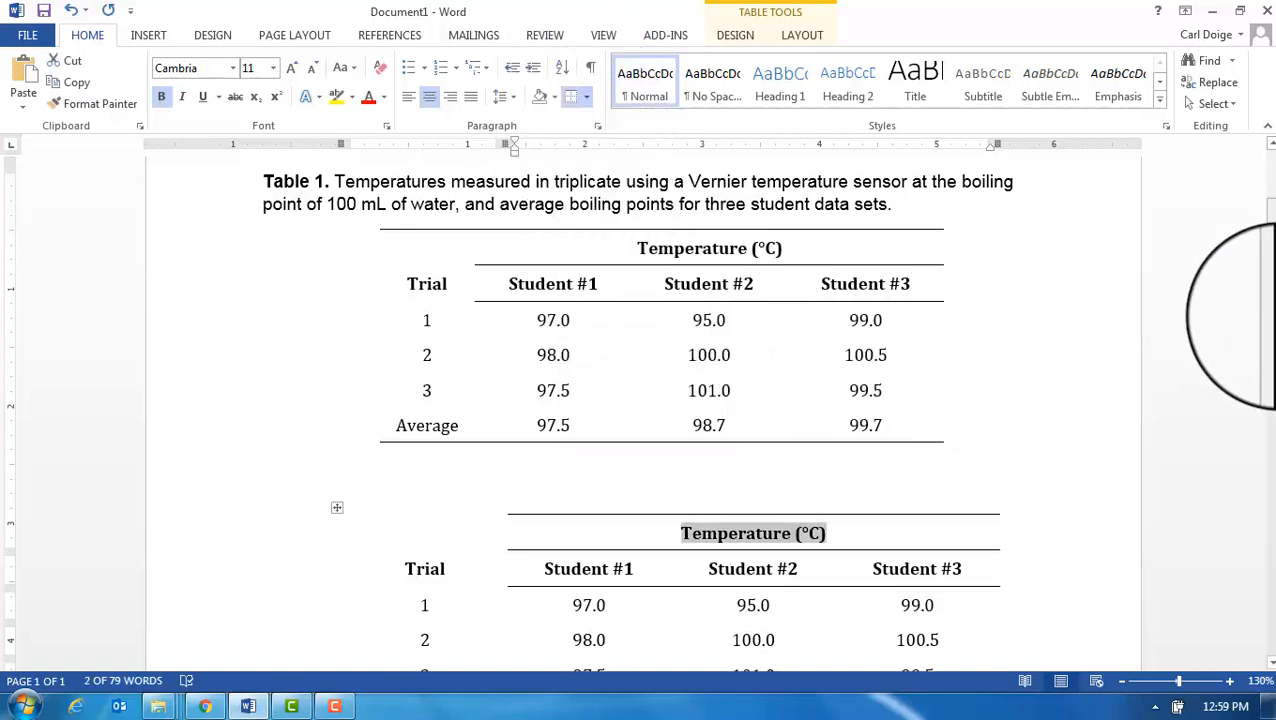
{"action": "scroll", "coordinate": [1255, 285], "scroll_direction": "down", "scroll_amount": 3}
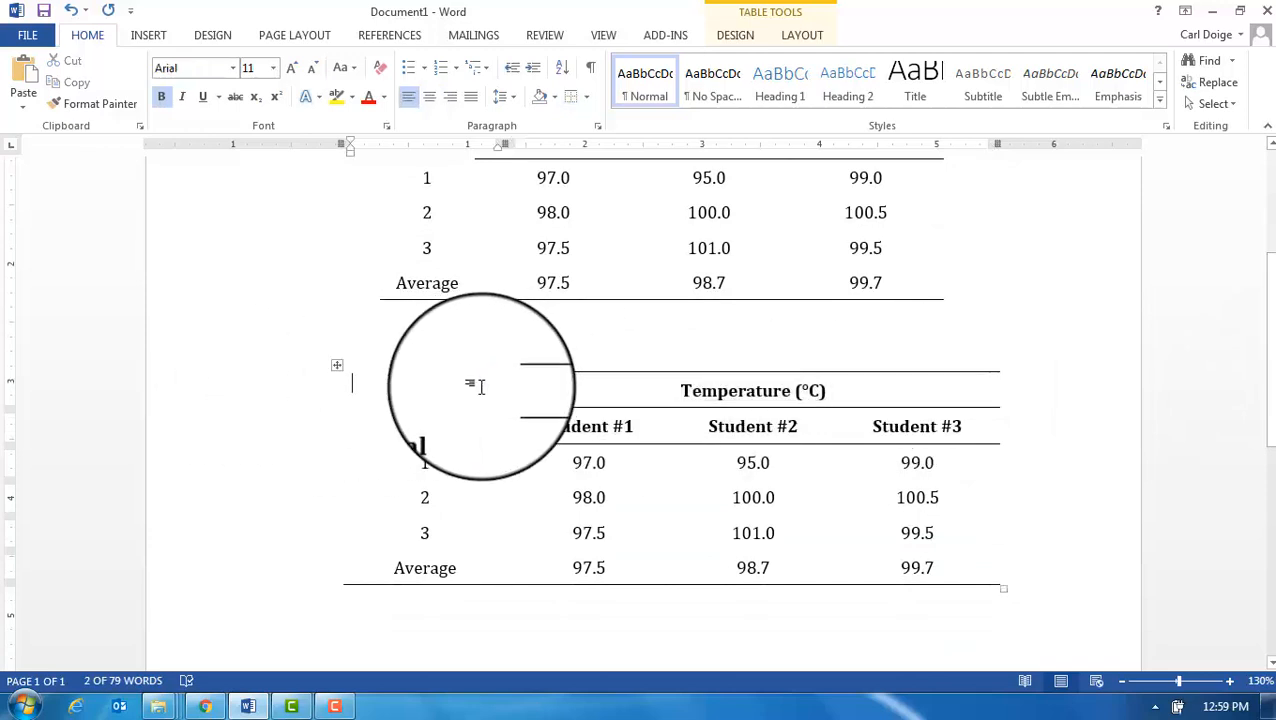
- Add a top border to the empty cell above the "Trial" heading in the new table
{"action": "left_click", "coordinate": [431, 395]}
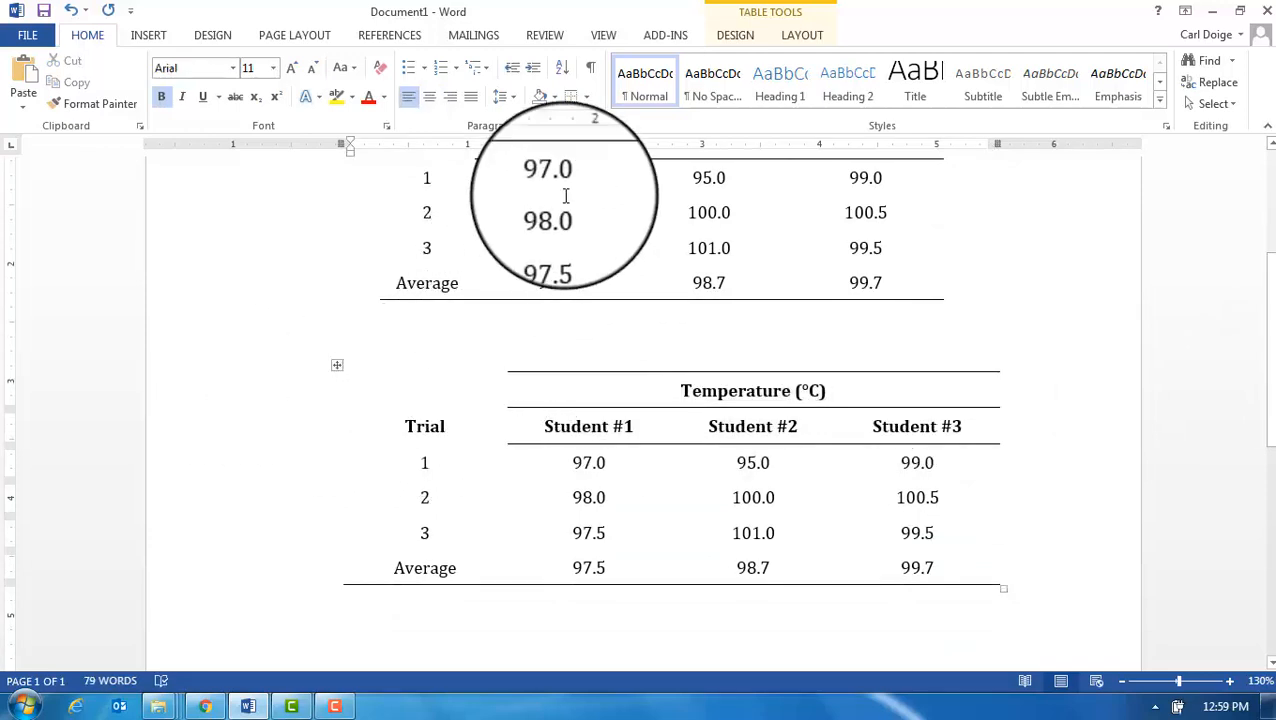
{"action": "left_click", "coordinate": [576, 103]}
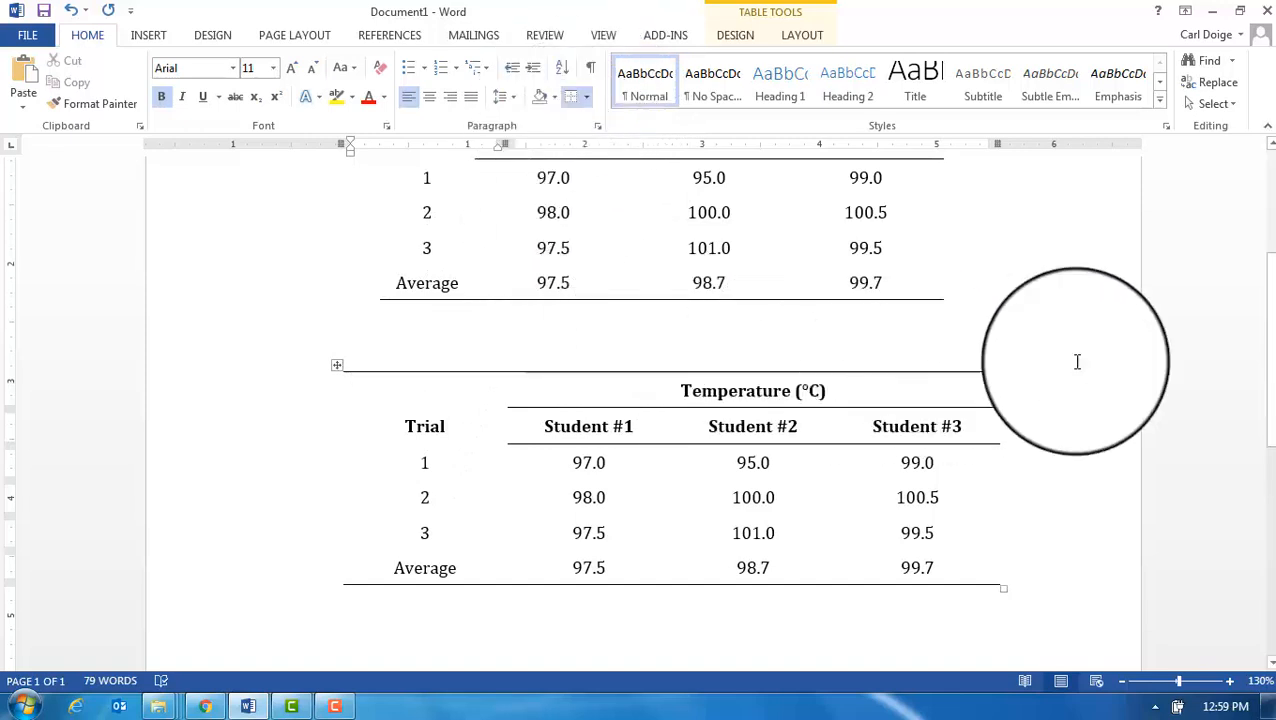
{"action": "mouse_move", "coordinate": [1271, 365]}
{"action": "left_mouse_down"}
{"action": "mouse_move", "coordinate": [1271, 377]}
{"action": "mouse_move", "coordinate": [1269, 323]}
{"action": "mouse_move", "coordinate": [1272, 368]}
{"action": "left_mouse_up"}
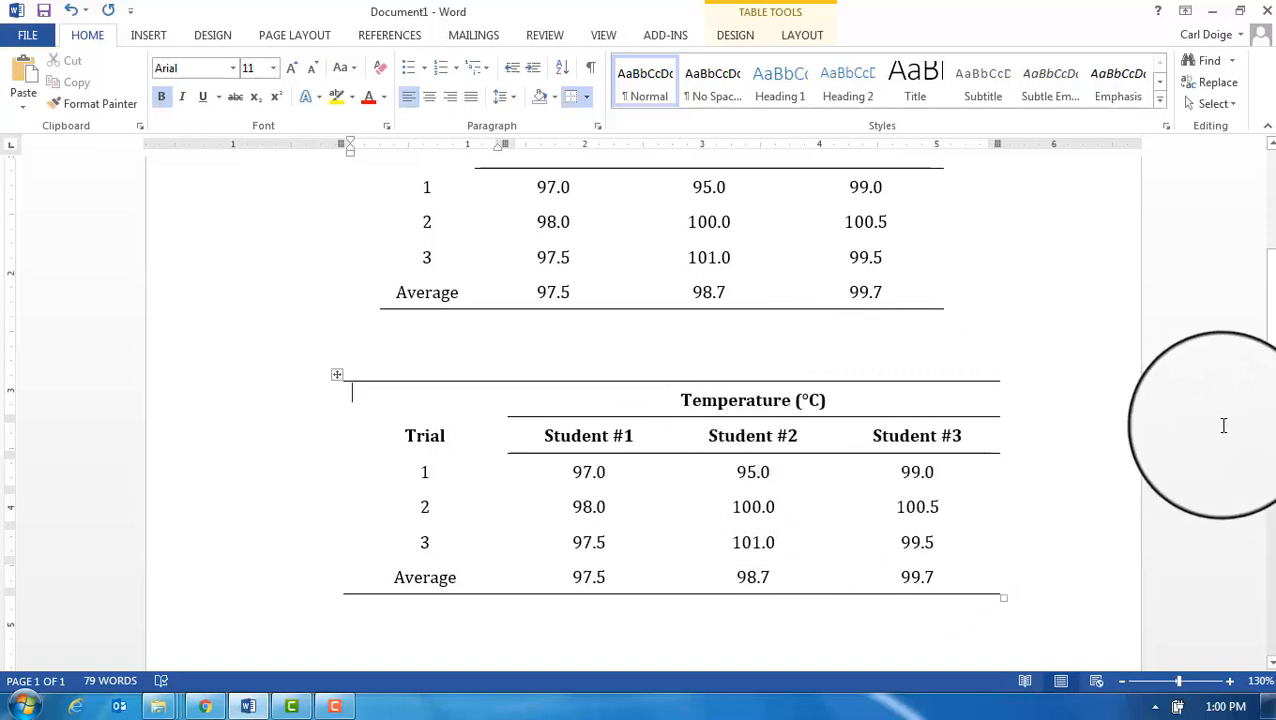
{"action": "scroll", "coordinate": [1273, 428], "scroll_direction": "up", "scroll_amount": 1}
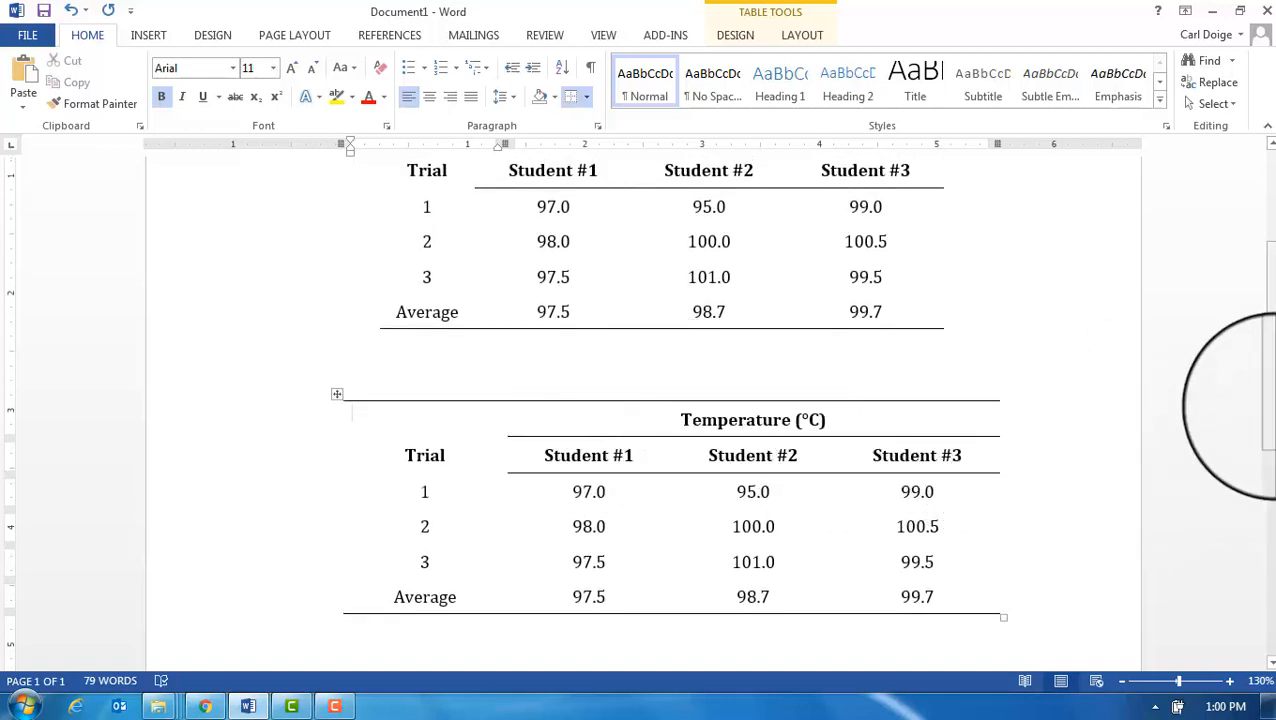
{"action": "scroll", "coordinate": [1274, 408], "scroll_direction": "up", "scroll_amount": 1}
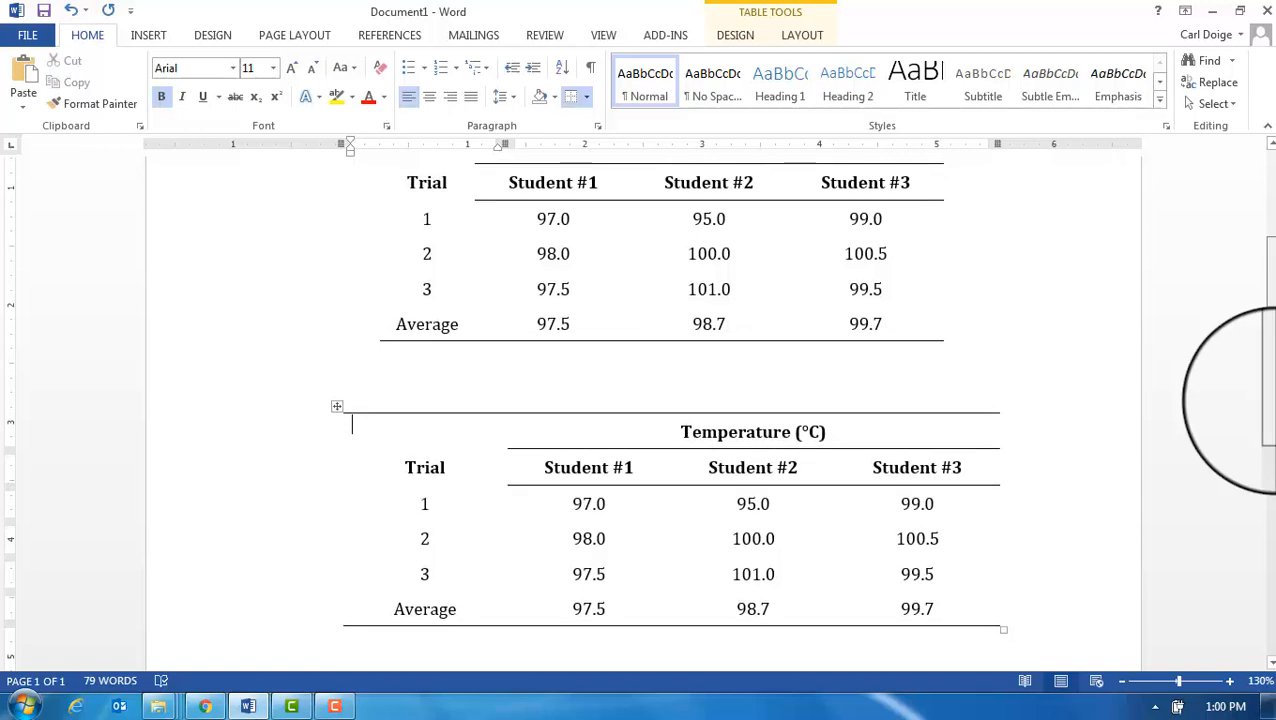
{"action": "left_click_drag", "start_coordinate": [1274, 401], "coordinate": [1275, 408]}
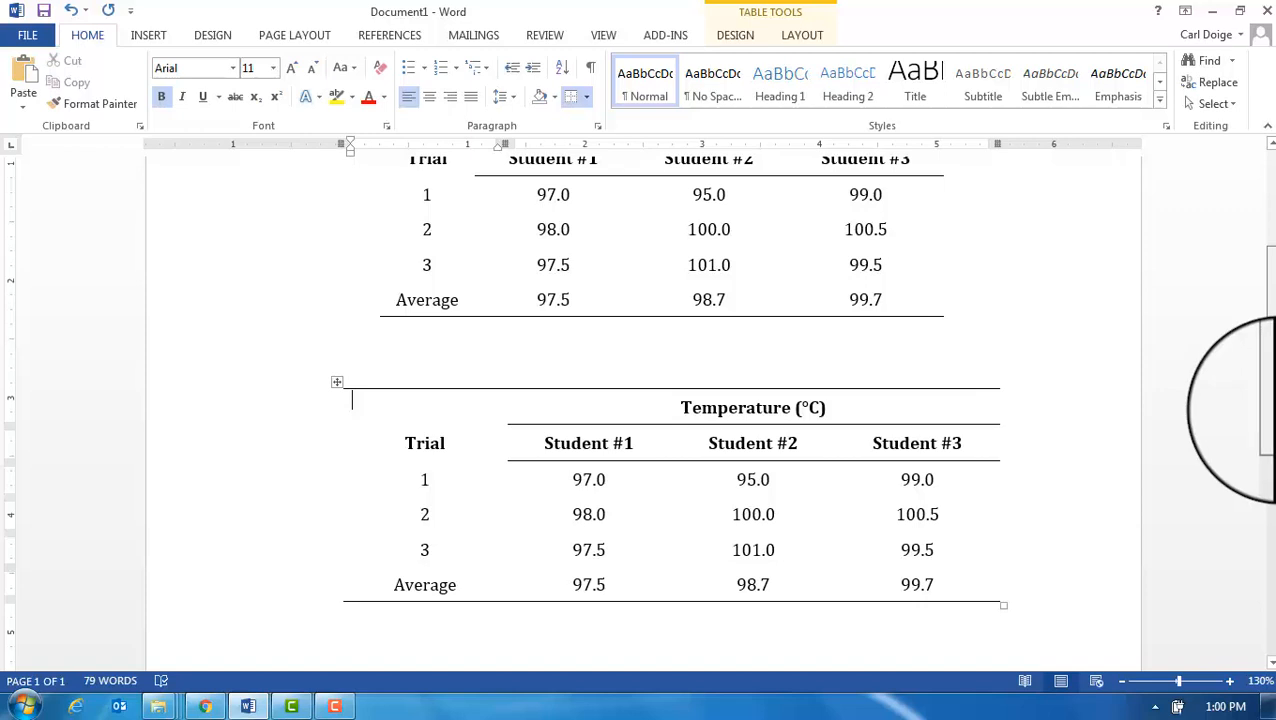